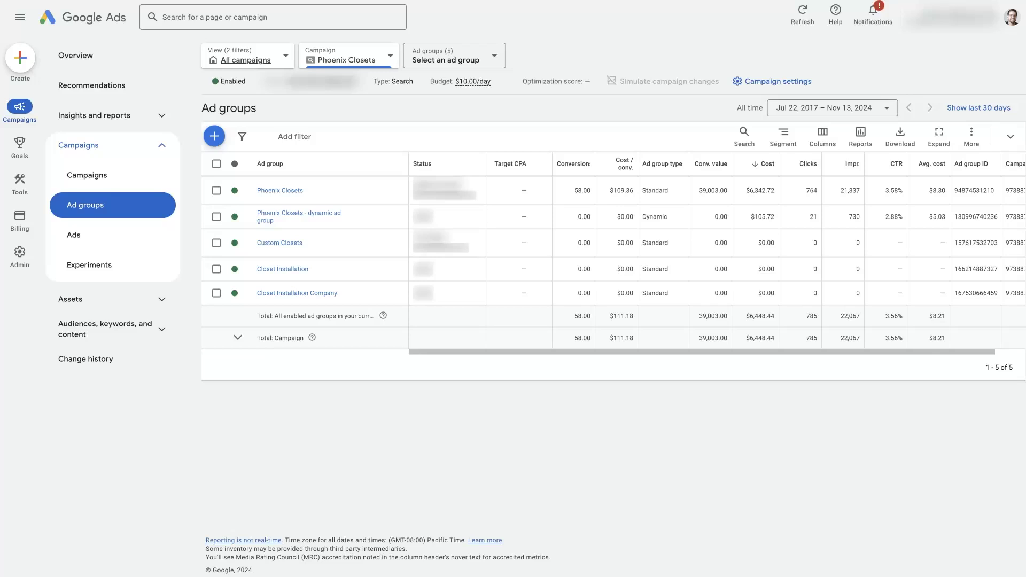
# Collapse and re-expand the campaign sub-pages in the left navigation
pyautogui.click(470, 460)
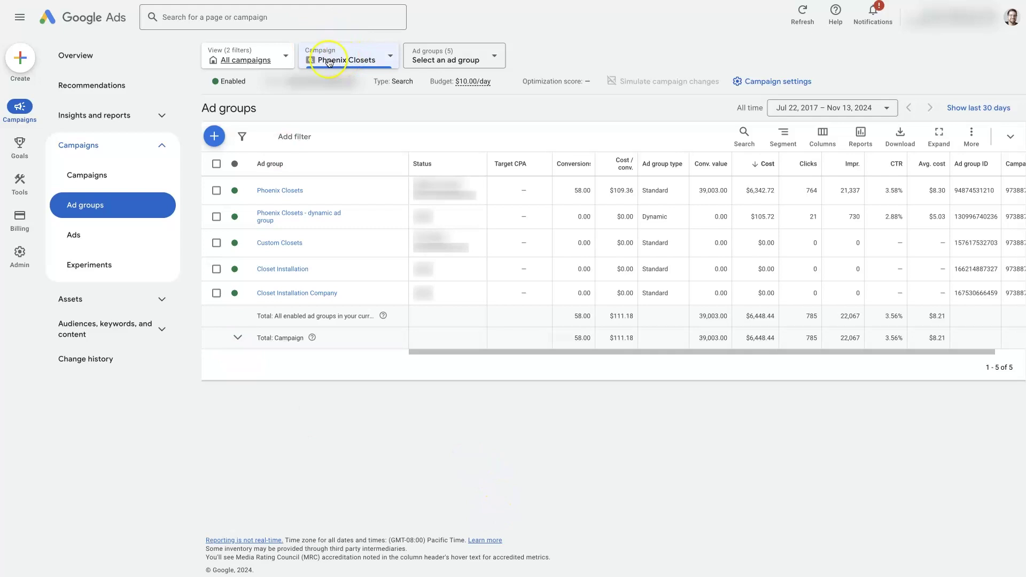
pyautogui.click(153, 149)
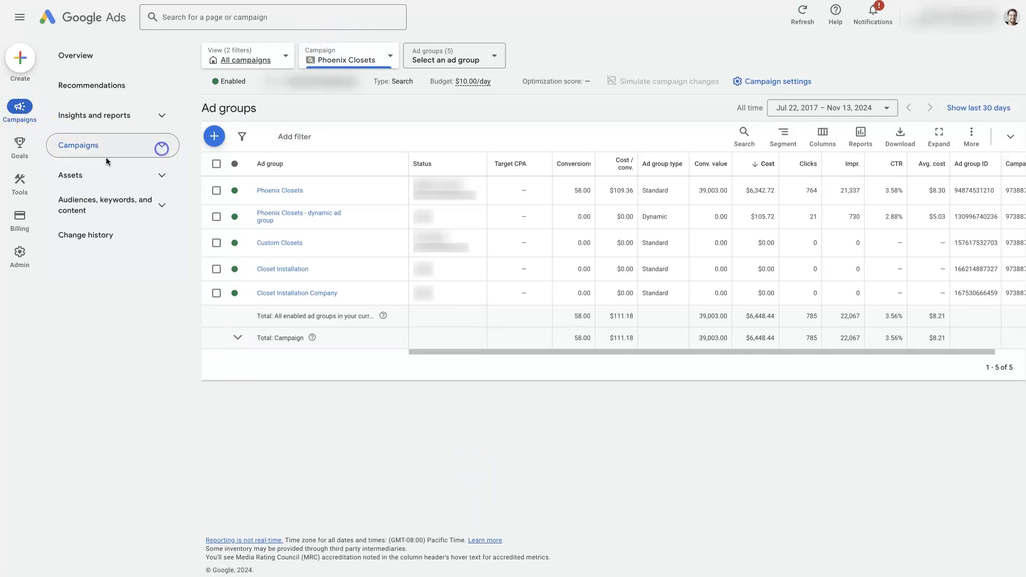
pyautogui.click(160, 146)
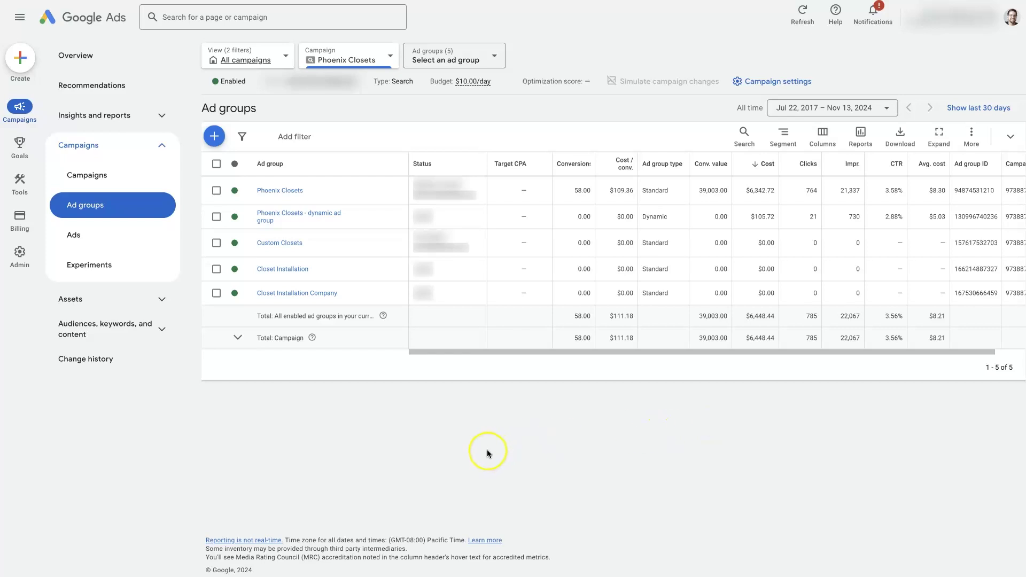
# Copy the Phoenix Closets ad group with Edit > Copy, then clear its selection
pyautogui.click(216, 190)
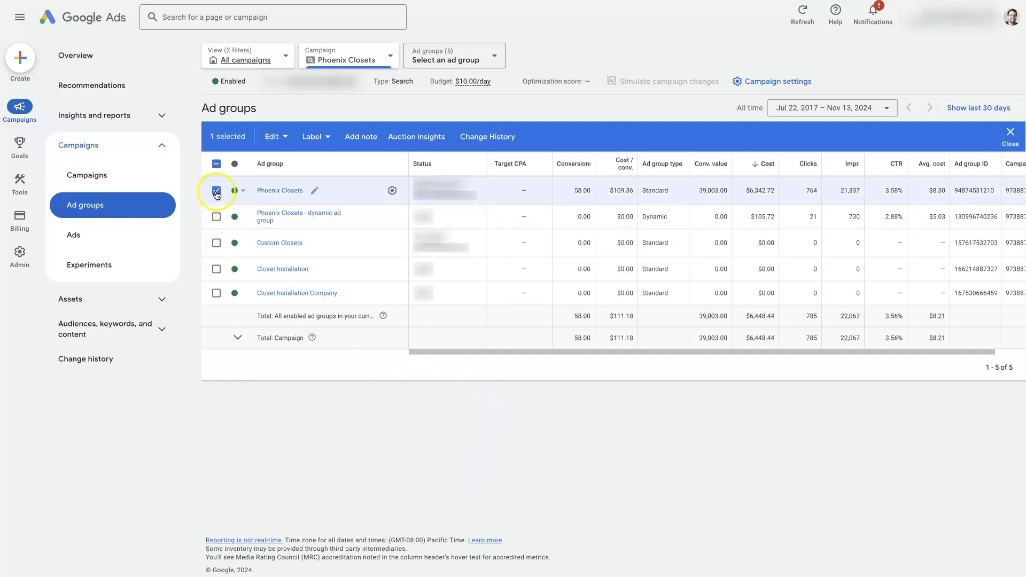
pyautogui.click(274, 136)
pyautogui.click(262, 163)
pyautogui.click(996, 150)
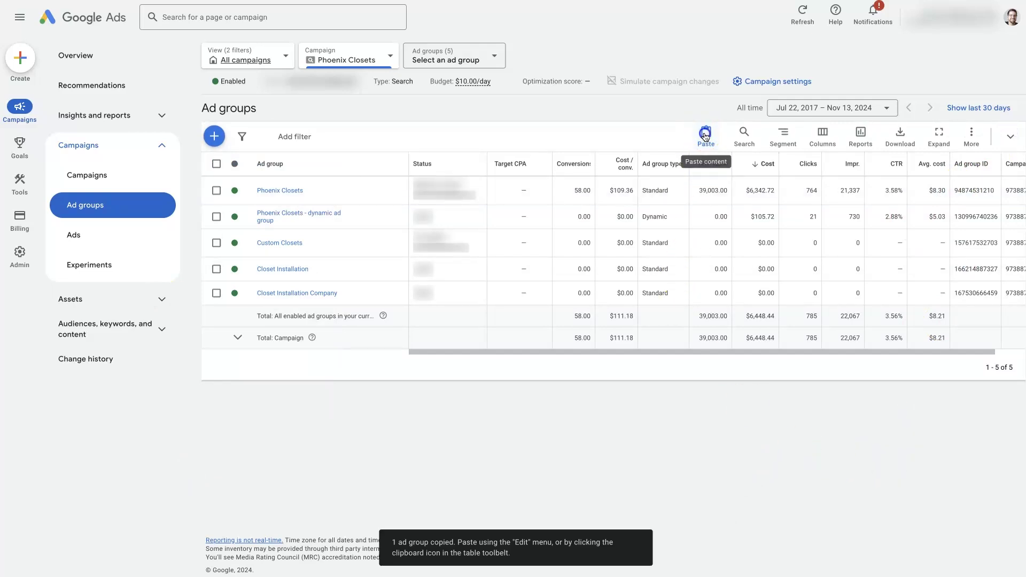
pyautogui.click(215, 193)
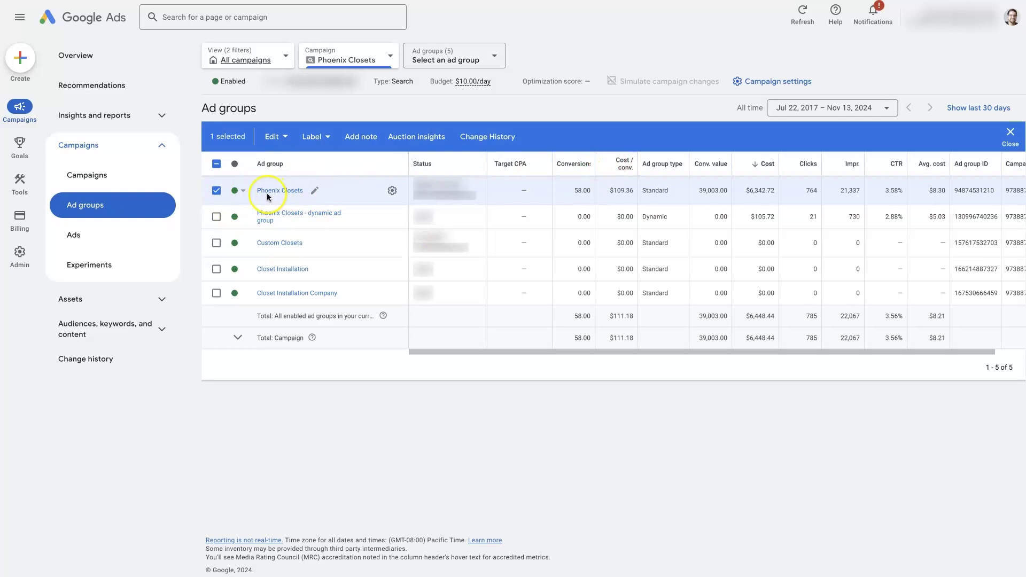
pyautogui.click(216, 191)
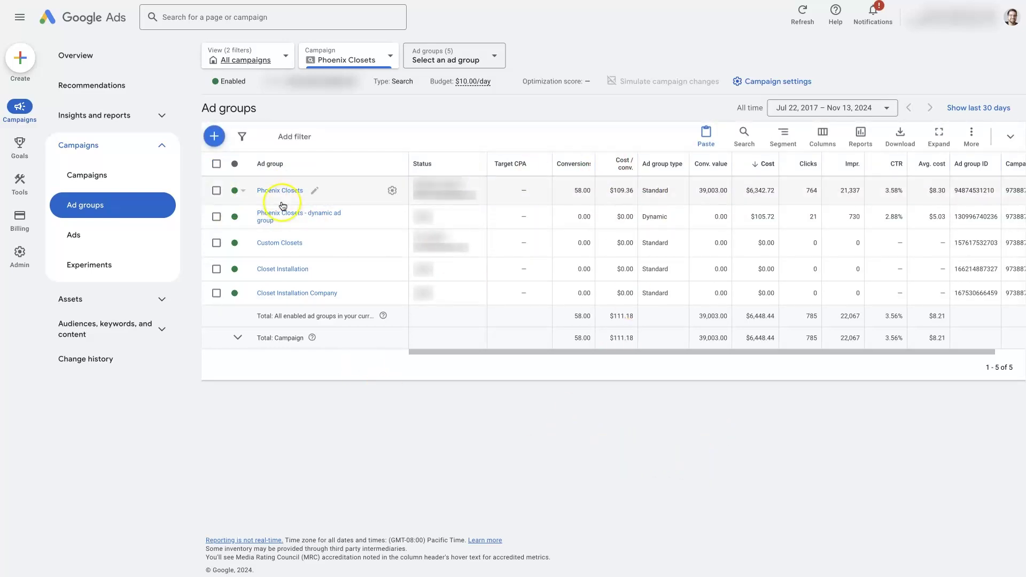
# Start a new ad group and rename 'Ad group 6' to 'Closet Companies'
pyautogui.click(214, 137)
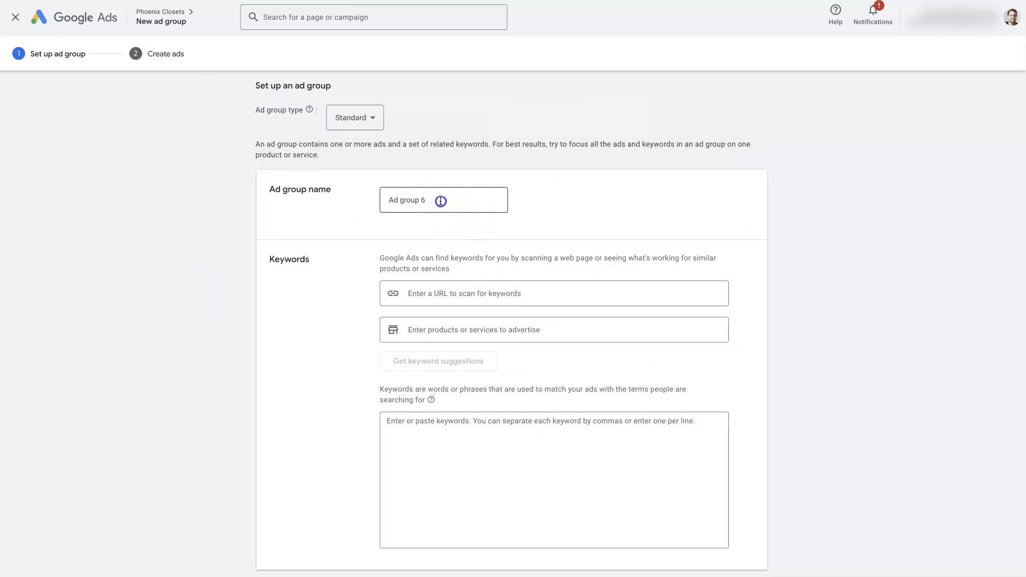
pyautogui.moveTo(472, 199); pyautogui.dragTo(374, 204)
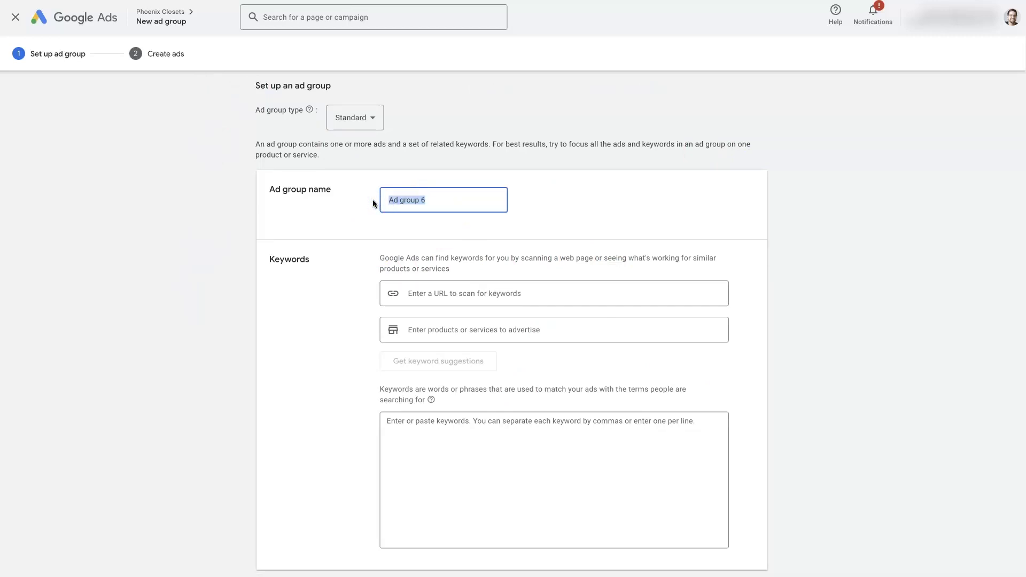
pyautogui.write('Closet Companies')
pyautogui.scroll(-1, 621, 265)
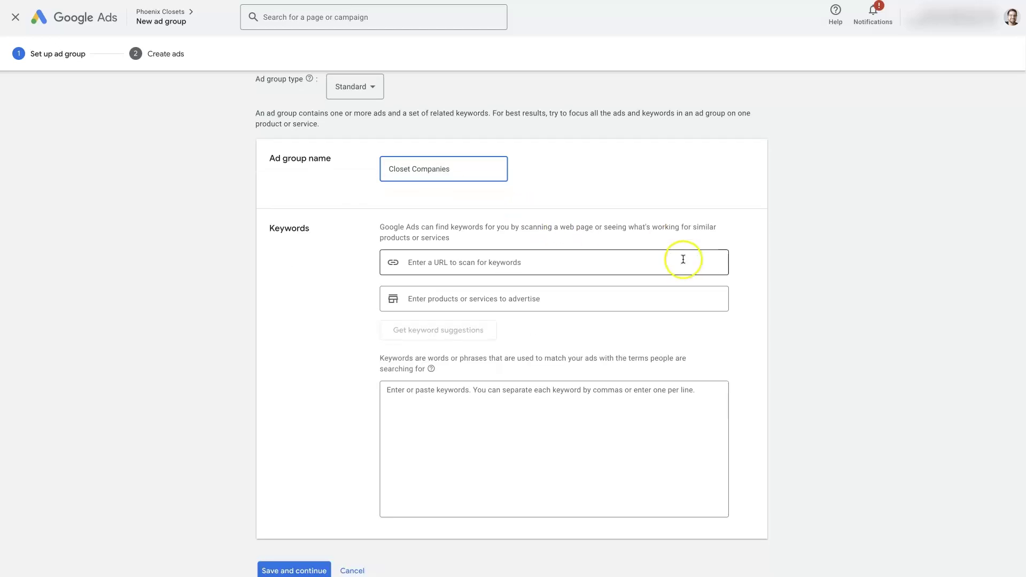
# Enter the keyword closet companies, first wrapped in quotation marks
pyautogui.click(468, 425)
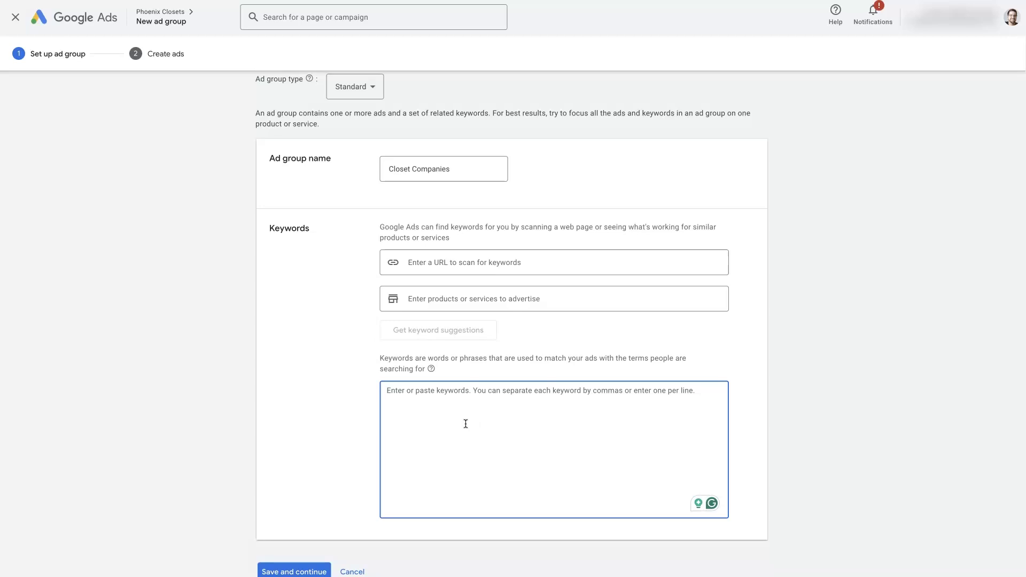
pyautogui.write('closet companies')
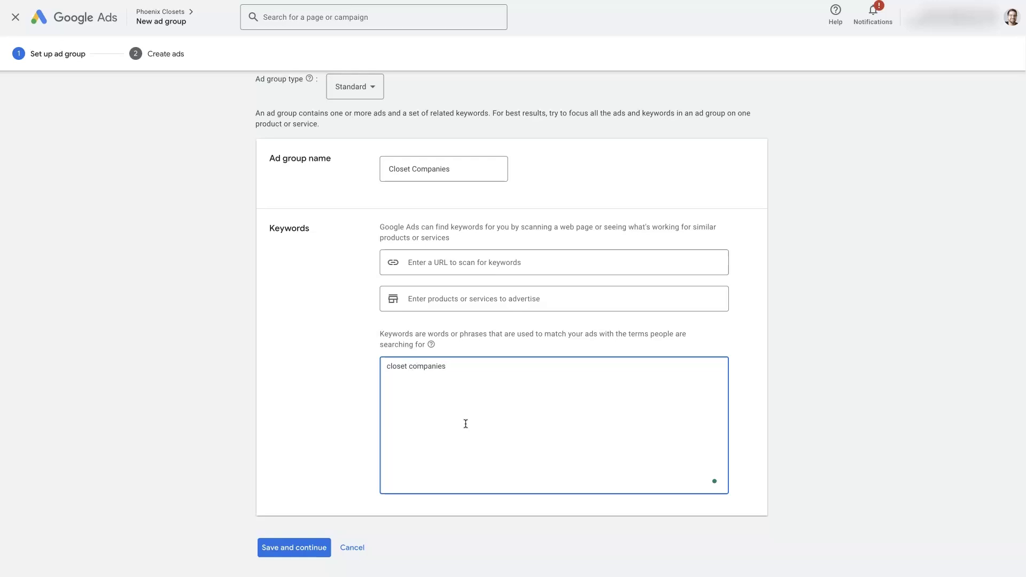
pyautogui.moveTo(466, 409); pyautogui.dragTo(374, 362)
pyautogui.click(458, 390)
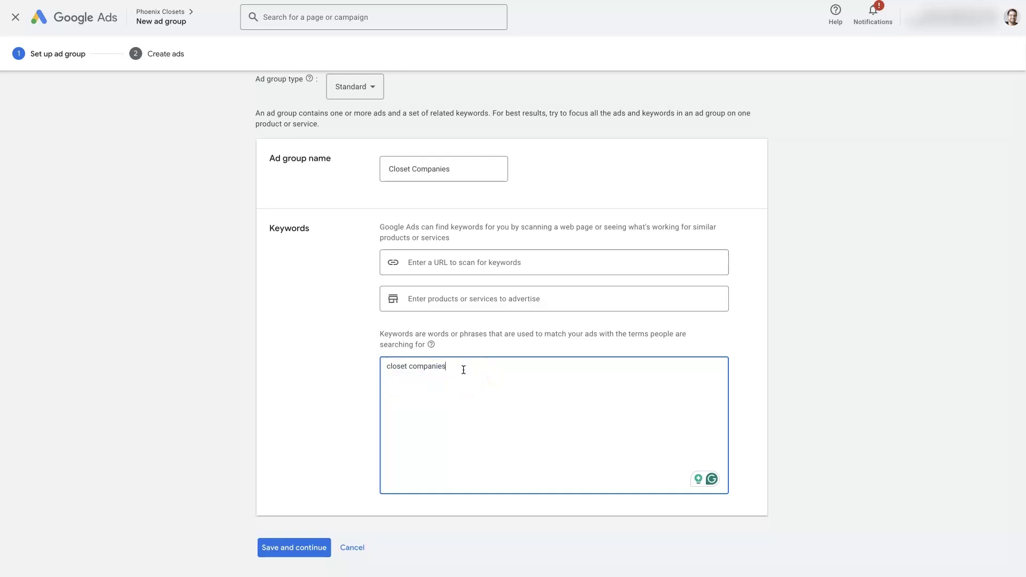
pyautogui.write('"')
pyautogui.click(387, 367)
pyautogui.write('"')
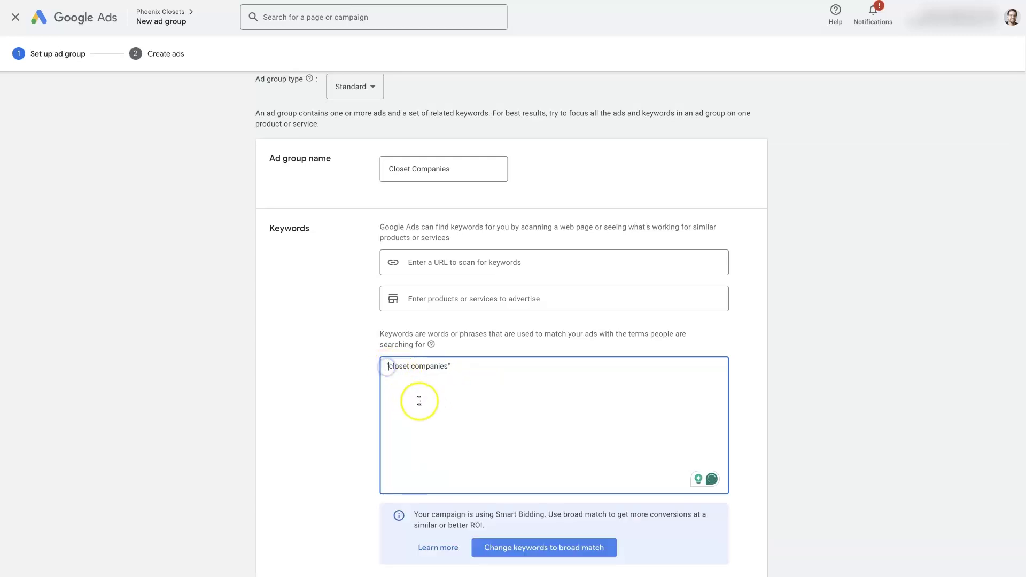
# Replace the quotation marks with square brackets to make [closet companies] exact match
pyautogui.scroll(-1, 485, 413)
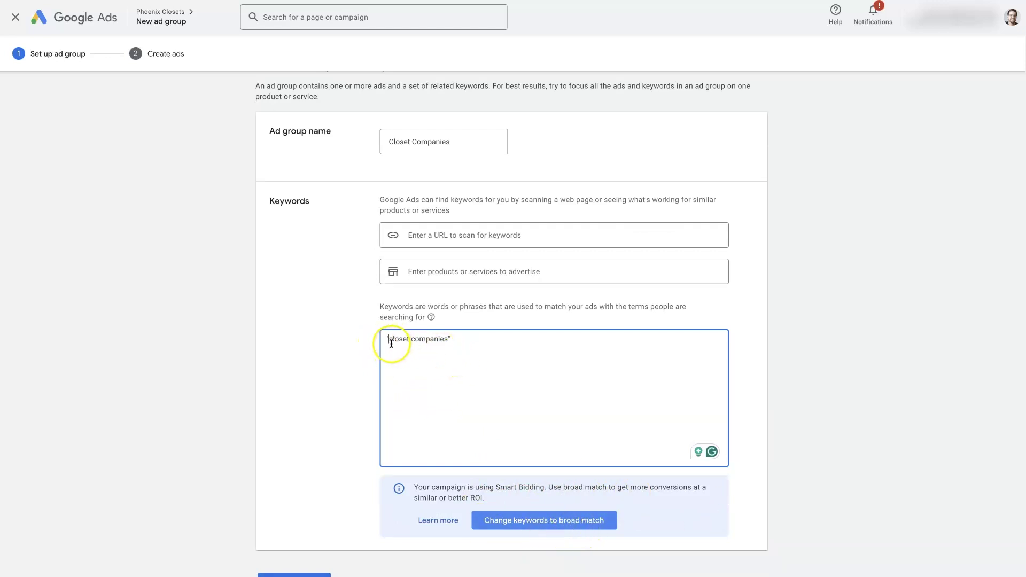
pyautogui.click(383, 340)
pyautogui.click(452, 338)
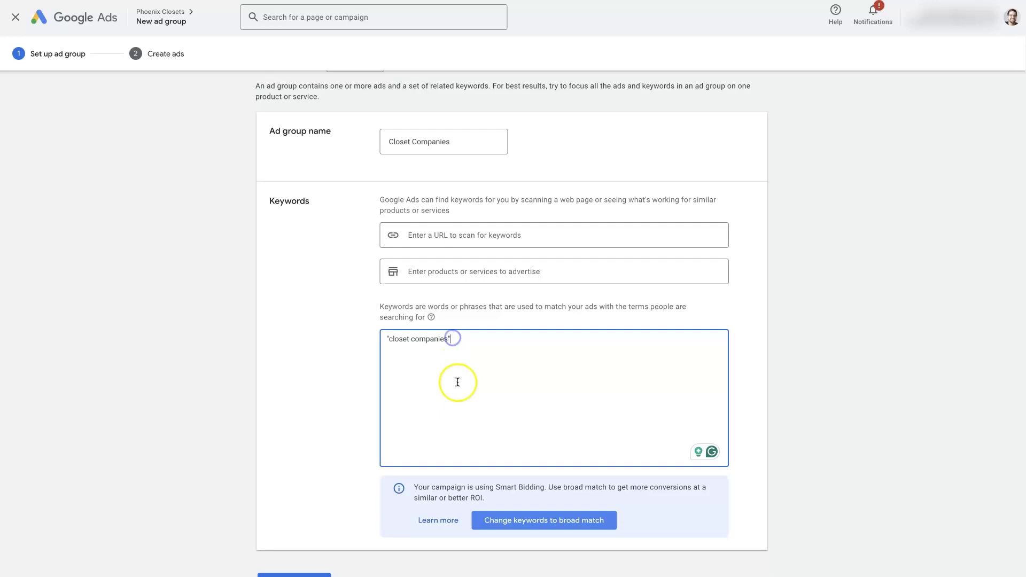
pyautogui.press('BackSpace')
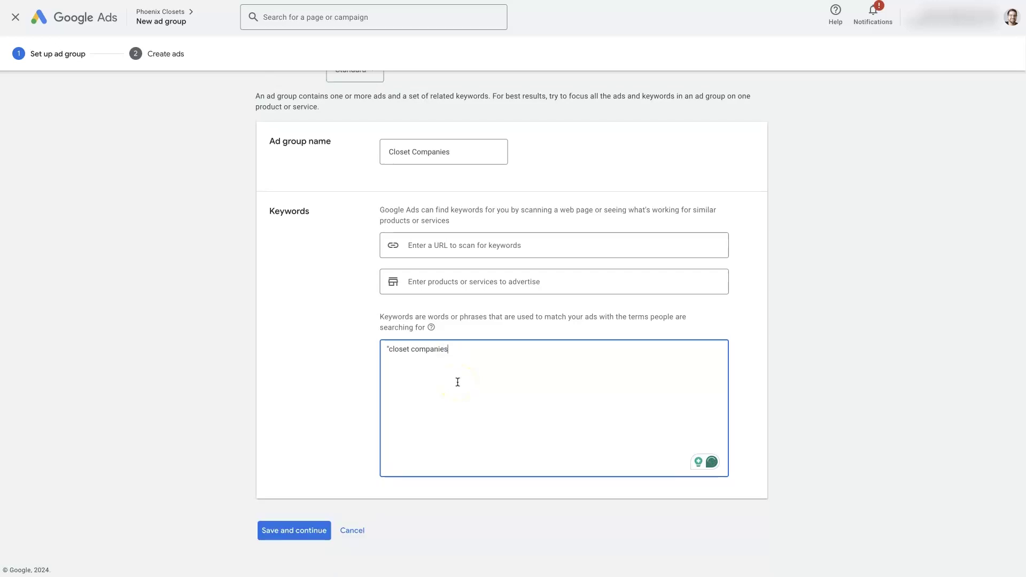
pyautogui.write(']')
pyautogui.click(384, 350)
pyautogui.write('[')
pyautogui.click(455, 349)
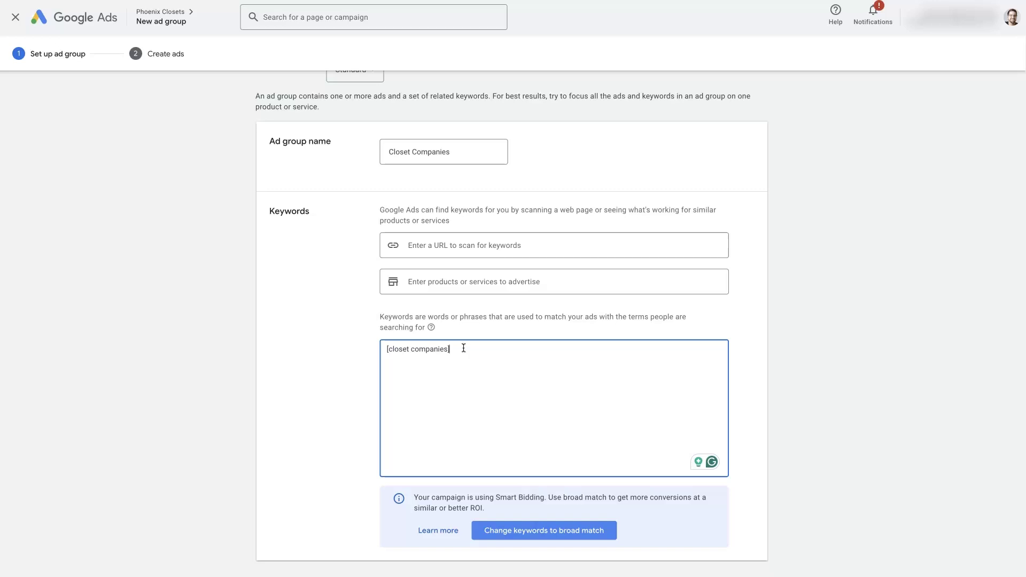
# Select and deselect the [closet companies] keyword to review it in the Keywords box
pyautogui.moveTo(458, 349); pyautogui.dragTo(392, 352)
pyautogui.click(515, 360)
pyautogui.click(390, 350)
pyautogui.moveTo(390, 350); pyautogui.dragTo(449, 350)
pyautogui.click(457, 352)
pyautogui.scroll(-1, 481, 350)
pyautogui.moveTo(472, 340); pyautogui.dragTo(370, 342)
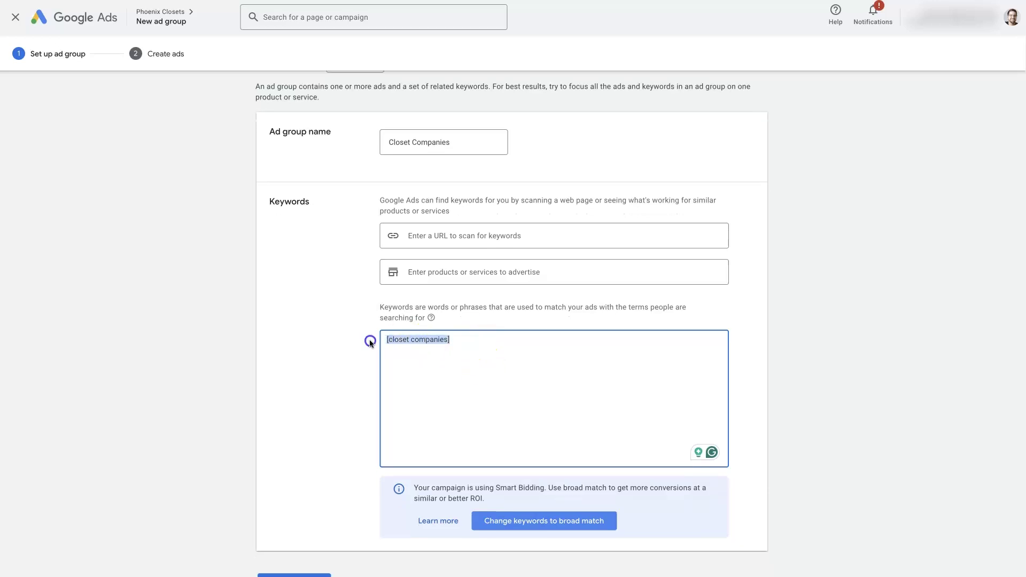
pyautogui.click(460, 339)
pyautogui.scroll(-1, 466, 369)
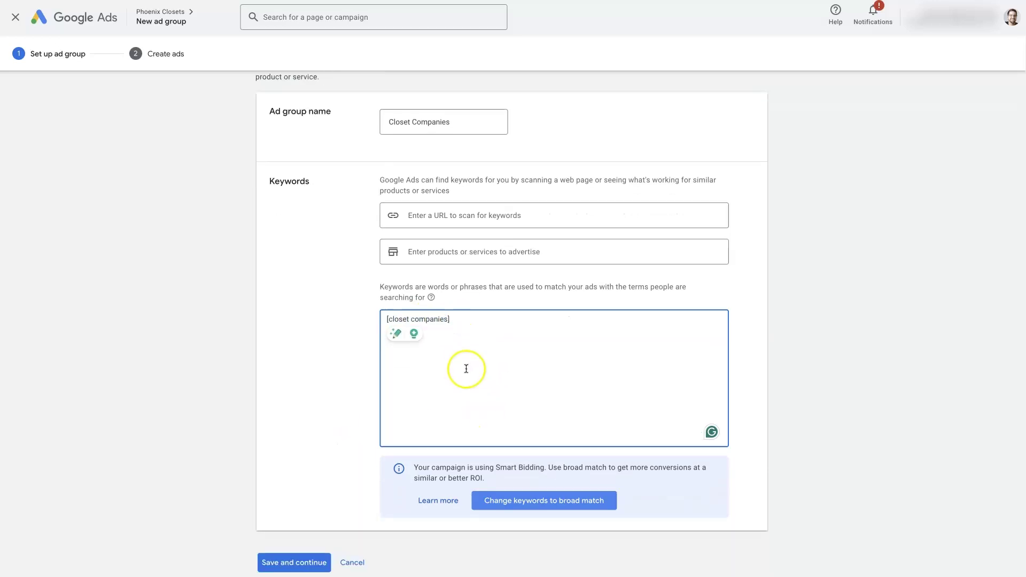
pyautogui.scroll(-1, 467, 369)
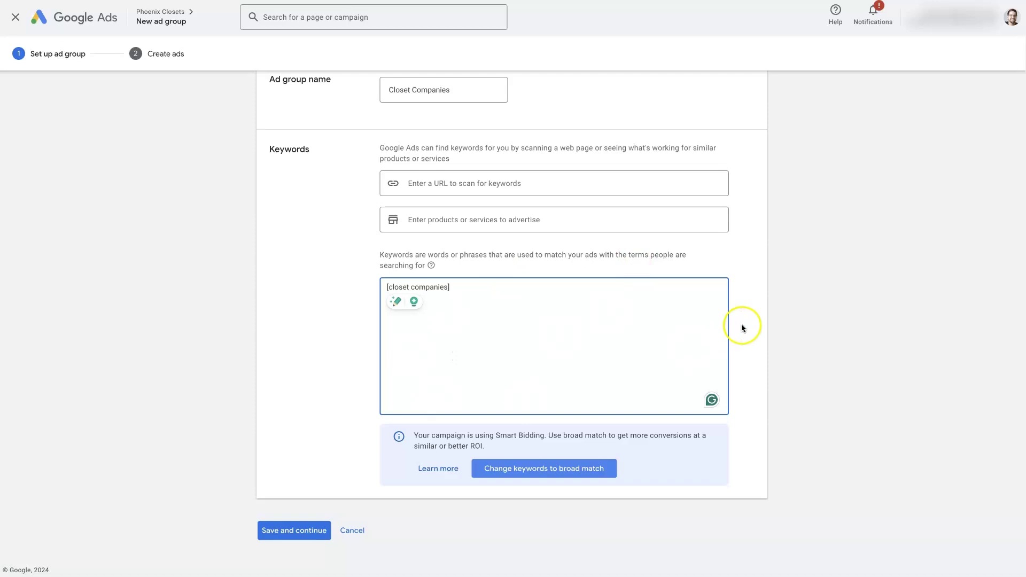
pyautogui.click(843, 324)
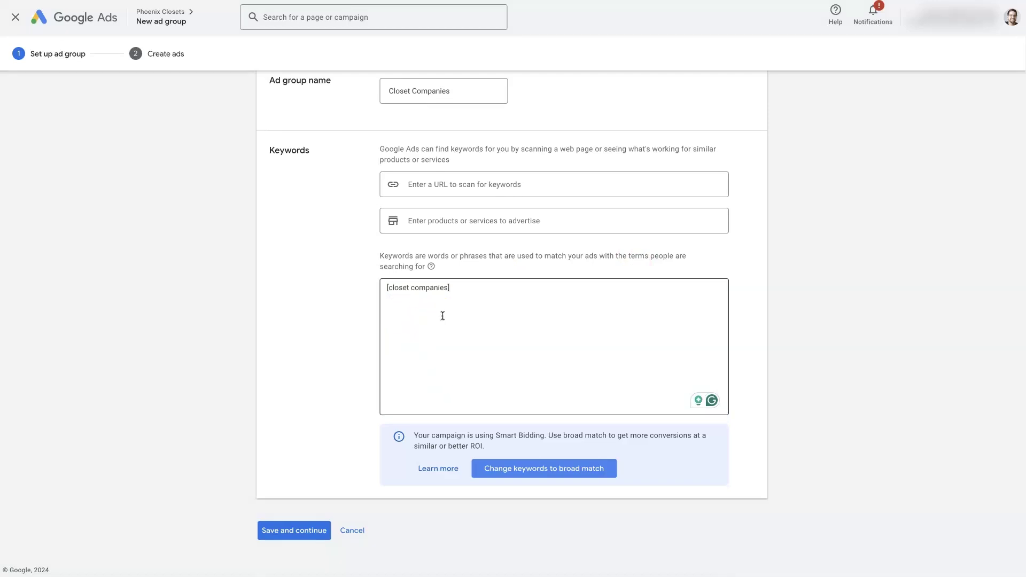
# Add a second keyword line, [closet contractors], below [closet companies]
pyautogui.click(455, 288)
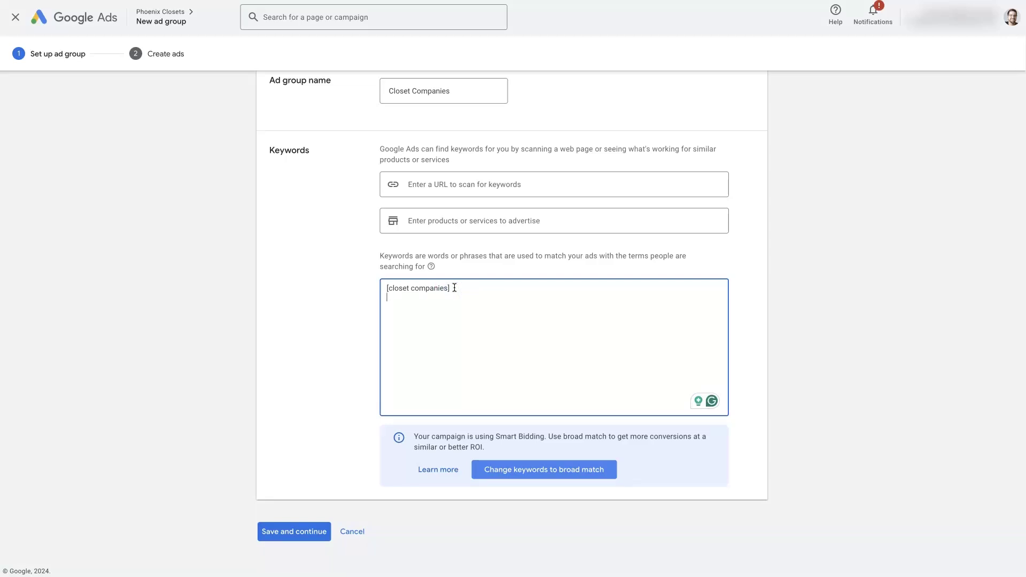
pyautogui.press('Return')
pyautogui.write('[closet contractors')
pyautogui.moveTo(451, 297); pyautogui.dragTo(359, 284)
pyautogui.click(868, 290)
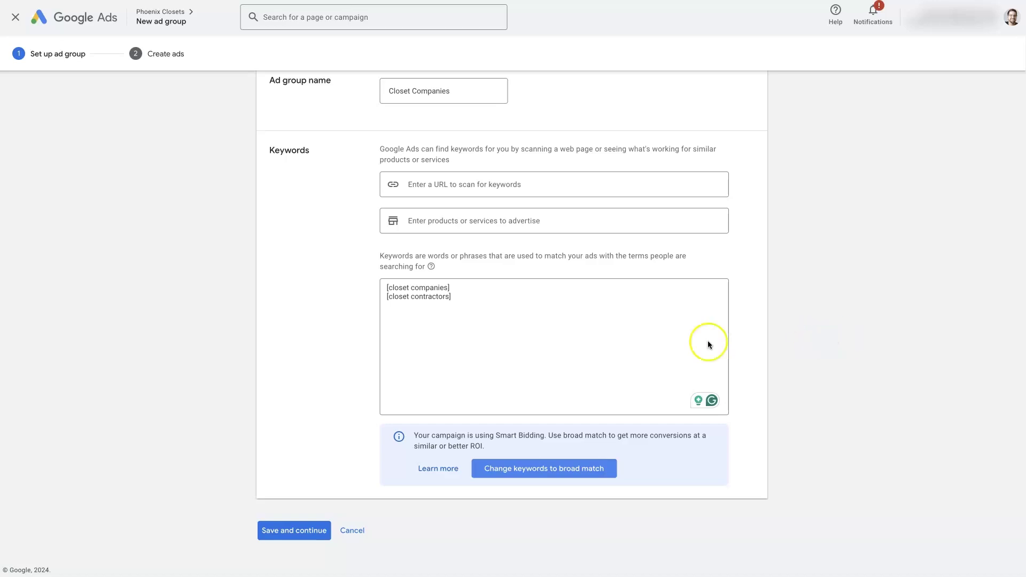
# Duplicate [closet contractors] and insert 'custom' to create [custom closet contractors]
pyautogui.moveTo(457, 300); pyautogui.dragTo(336, 300)
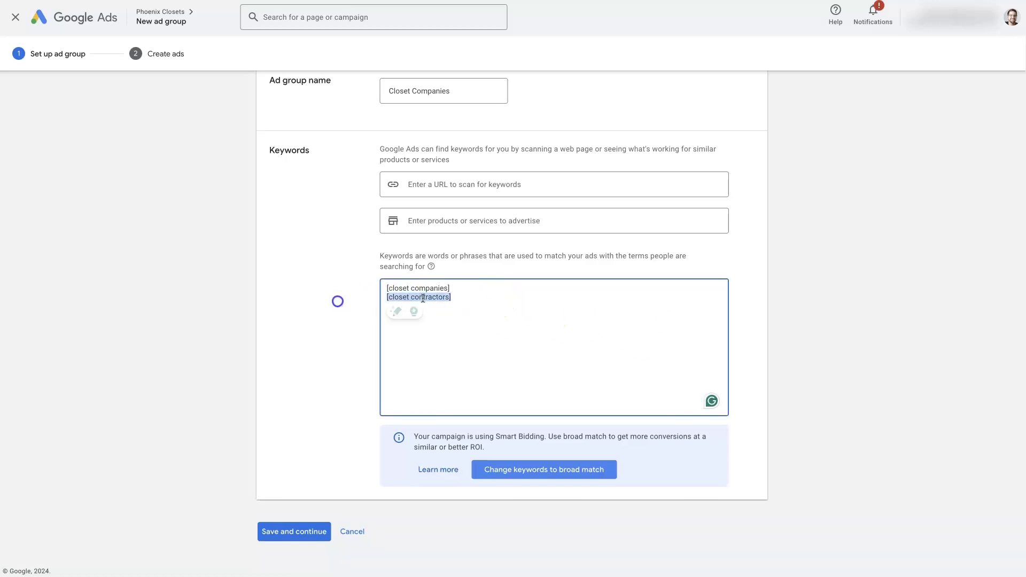
pyautogui.hotkey('ctrl', 'c')
pyautogui.click(465, 296)
pyautogui.press('Return')
pyautogui.hotkey('ctrl', 'v')
pyautogui.click(388, 306)
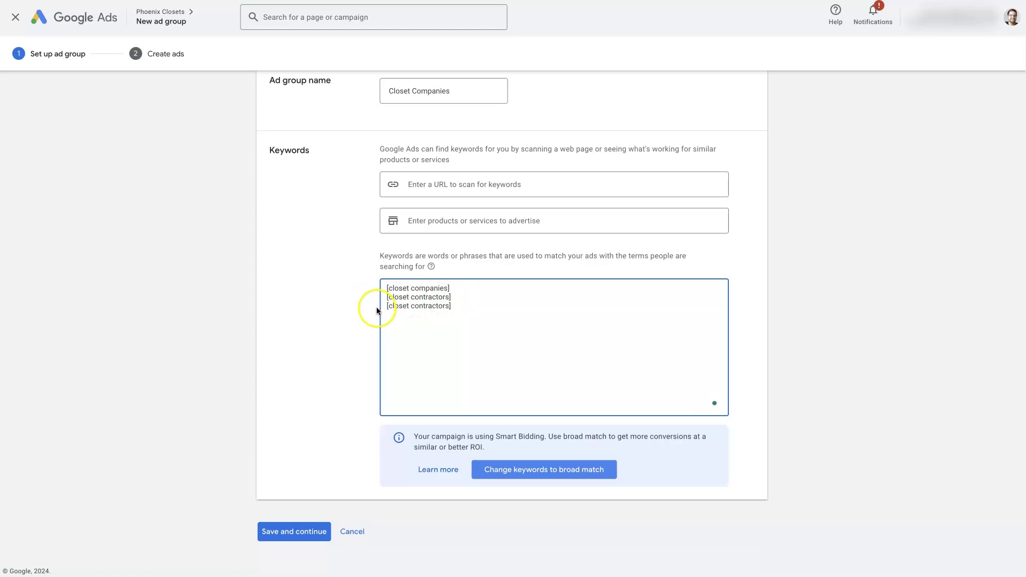
pyautogui.write('c')
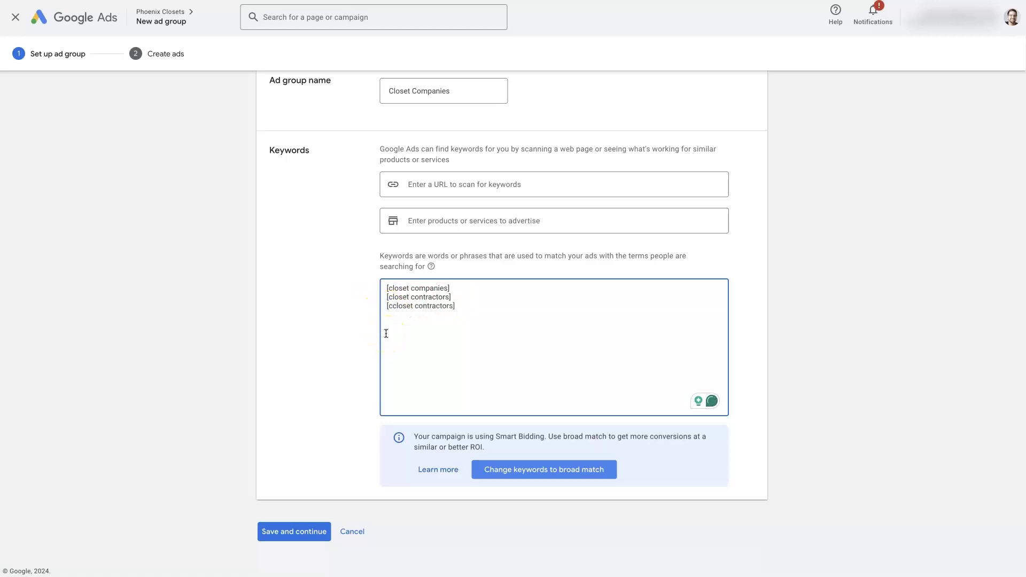
pyautogui.write('ustom')
pyautogui.moveTo(485, 304); pyautogui.dragTo(367, 282)
pyautogui.click(316, 306)
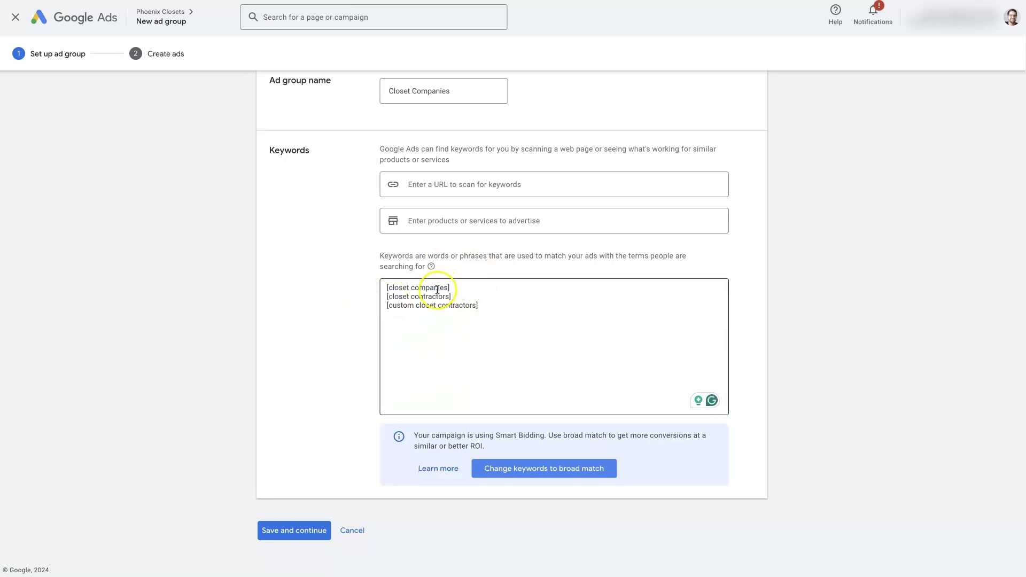
pyautogui.click(456, 328)
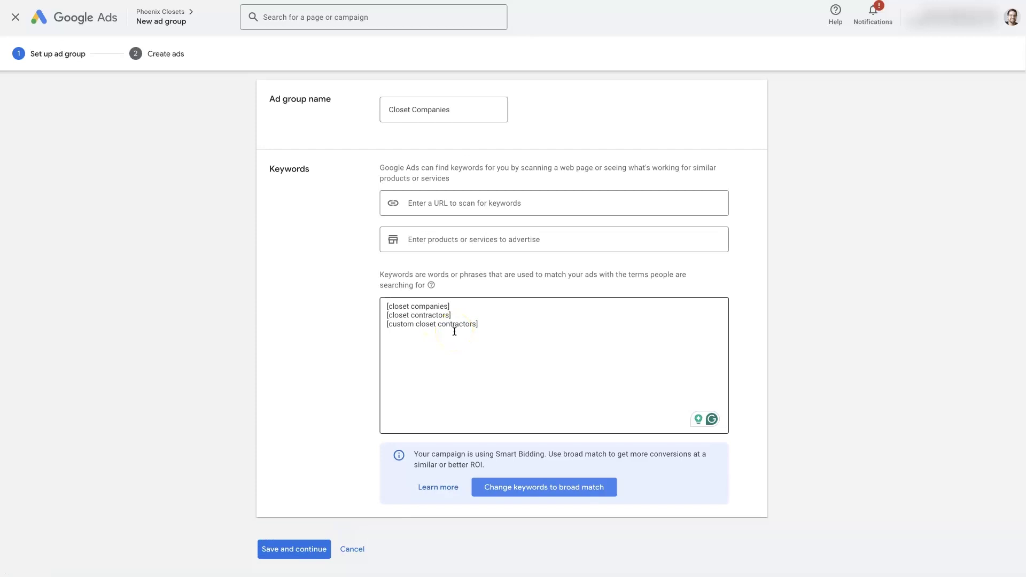
pyautogui.click(481, 323)
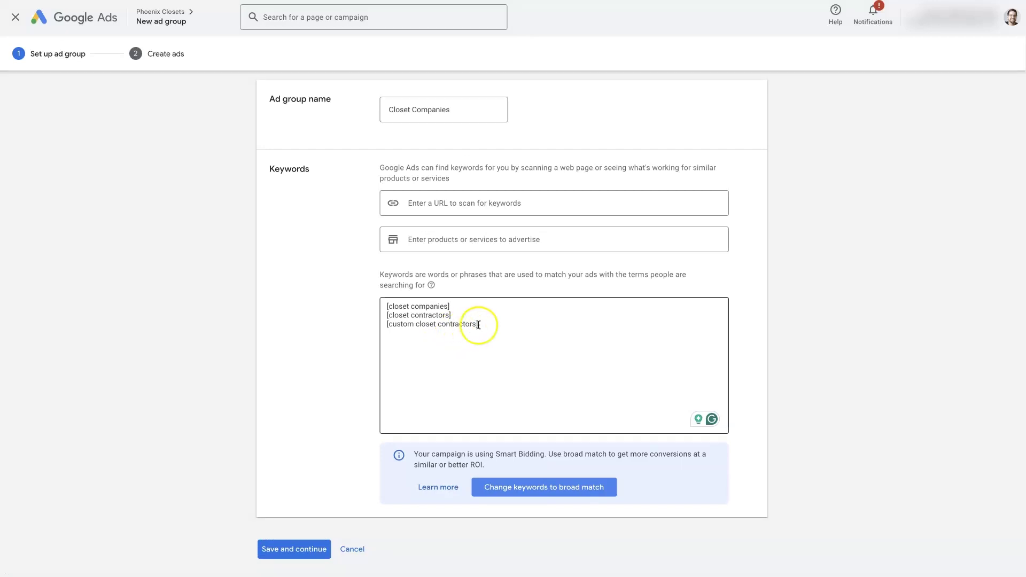
pyautogui.click(437, 328)
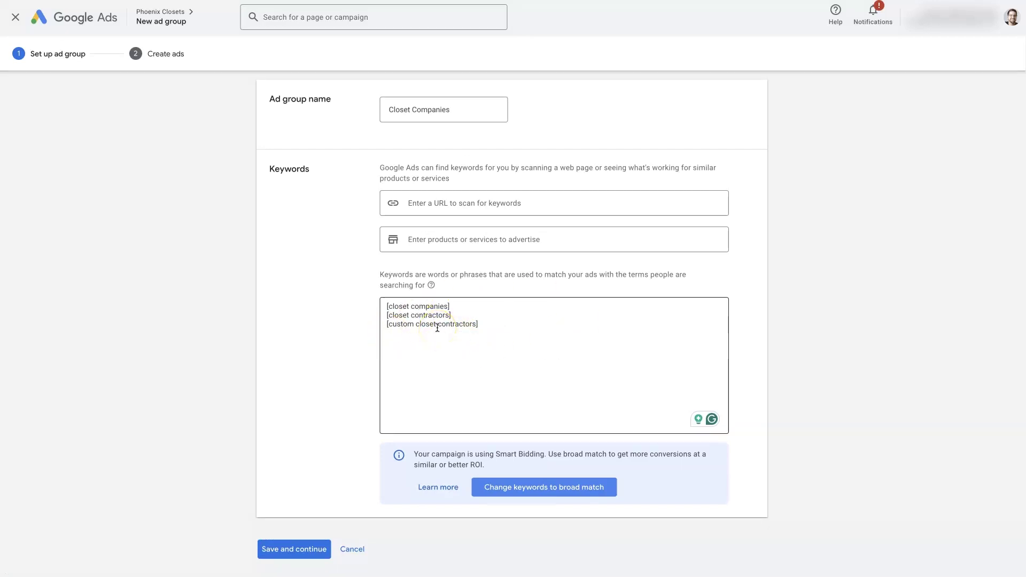
# Save the ad group, continue to Create ads, and check the final URL
pyautogui.click(304, 550)
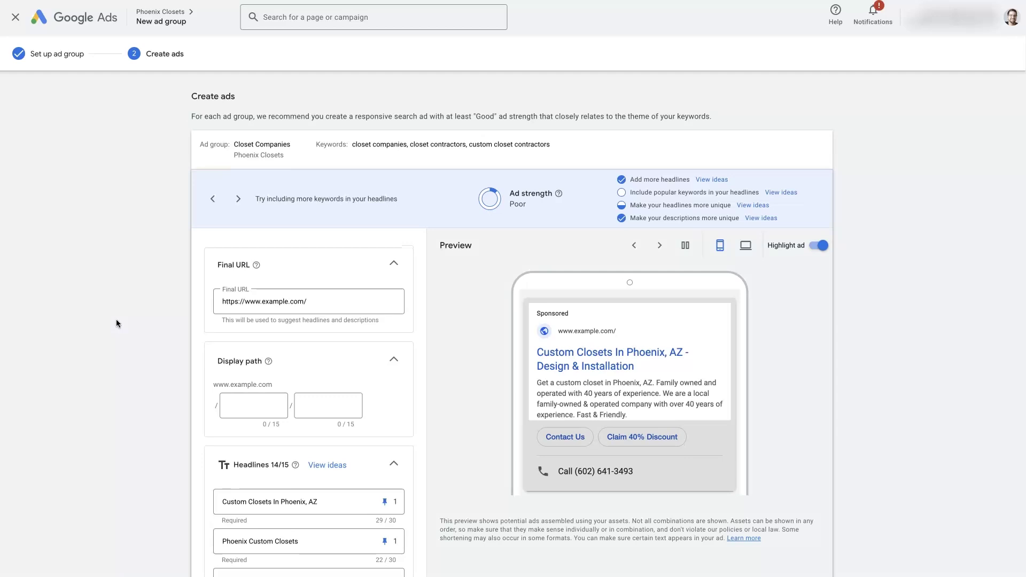
pyautogui.scroll(-2, 116, 319)
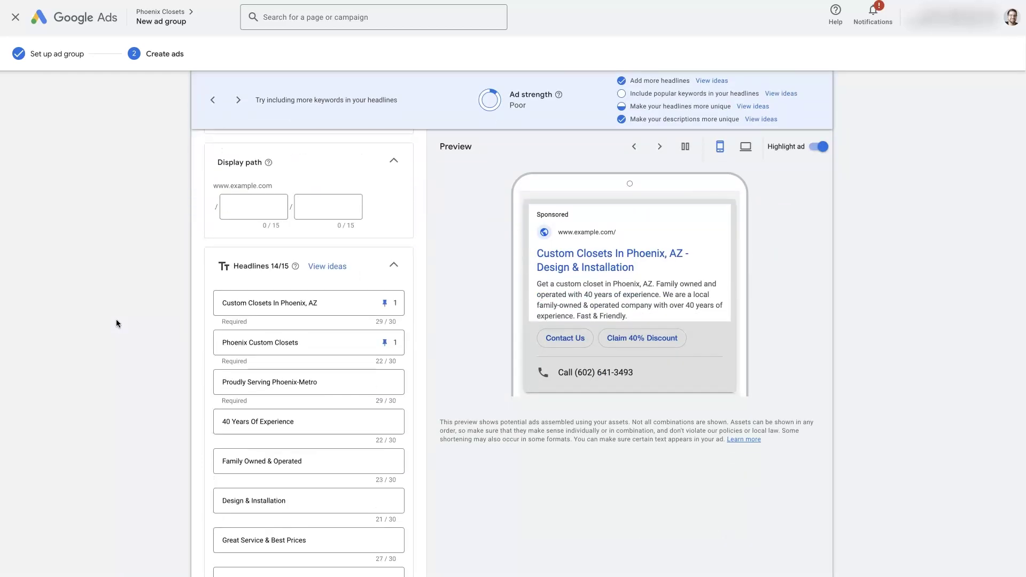
pyautogui.scroll(3, 277, 278)
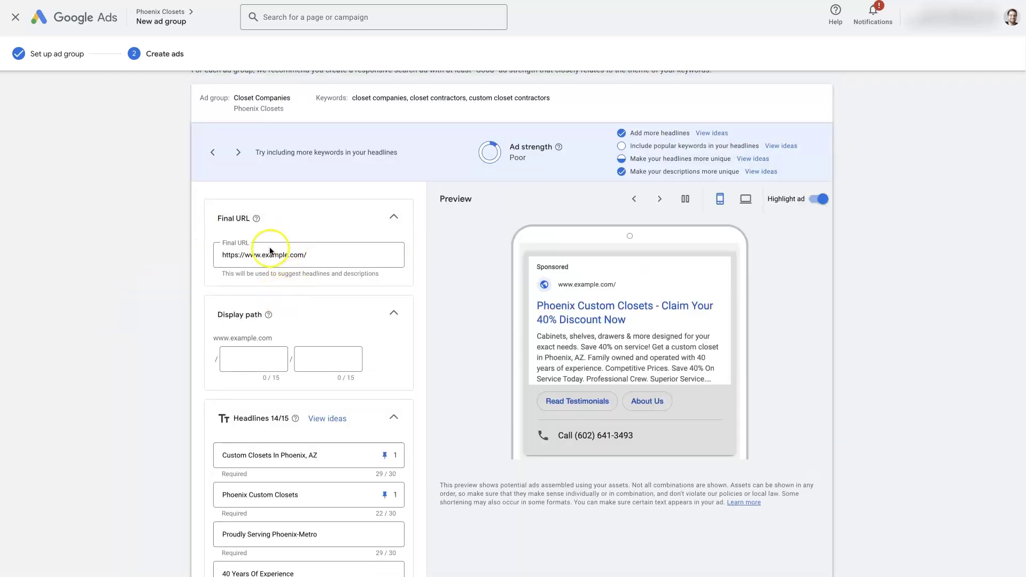
pyautogui.click(222, 254)
pyautogui.tripleClick(222, 254)
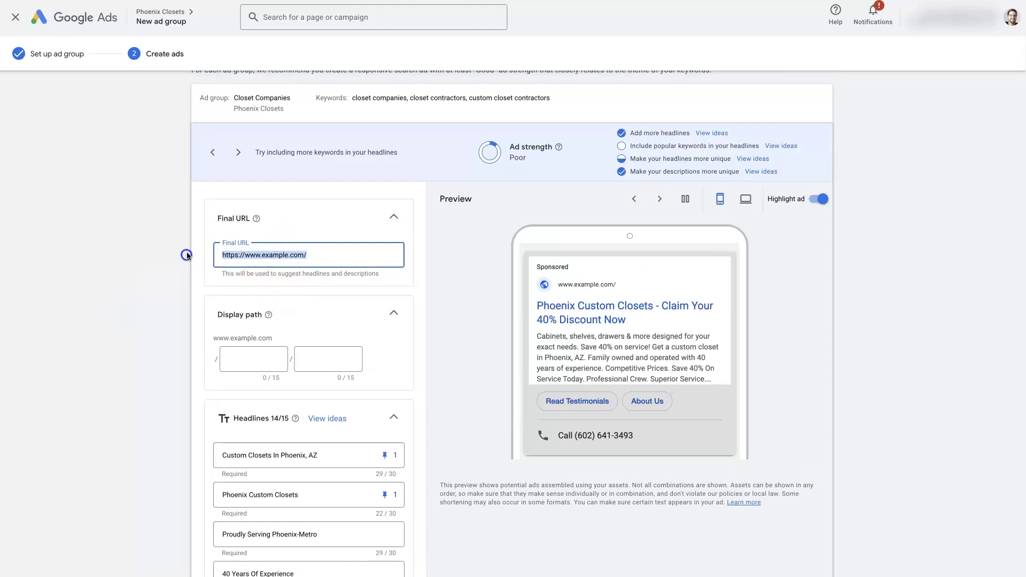
pyautogui.click(153, 267)
pyautogui.click(320, 255)
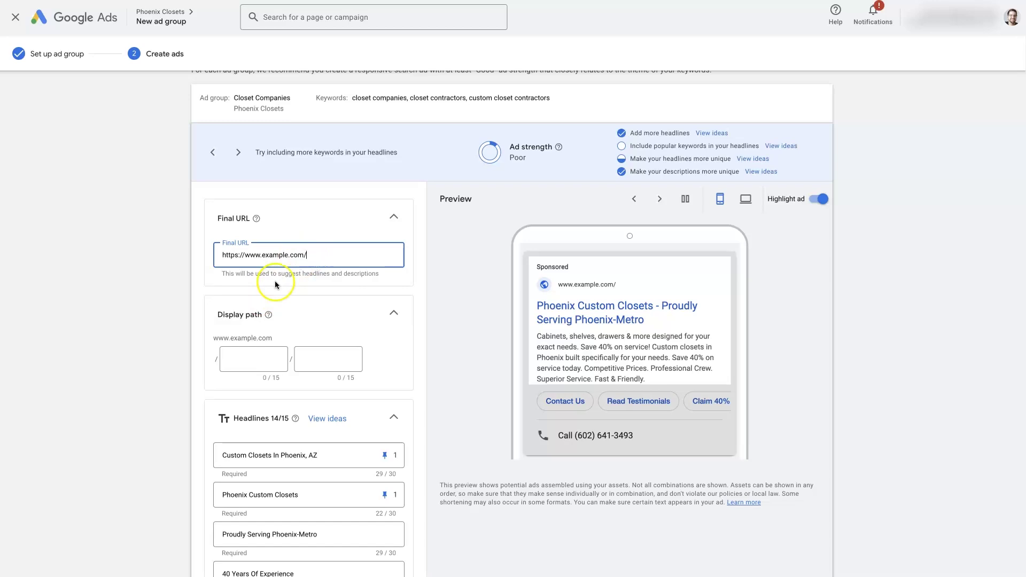
pyautogui.scroll(-3, 201, 294)
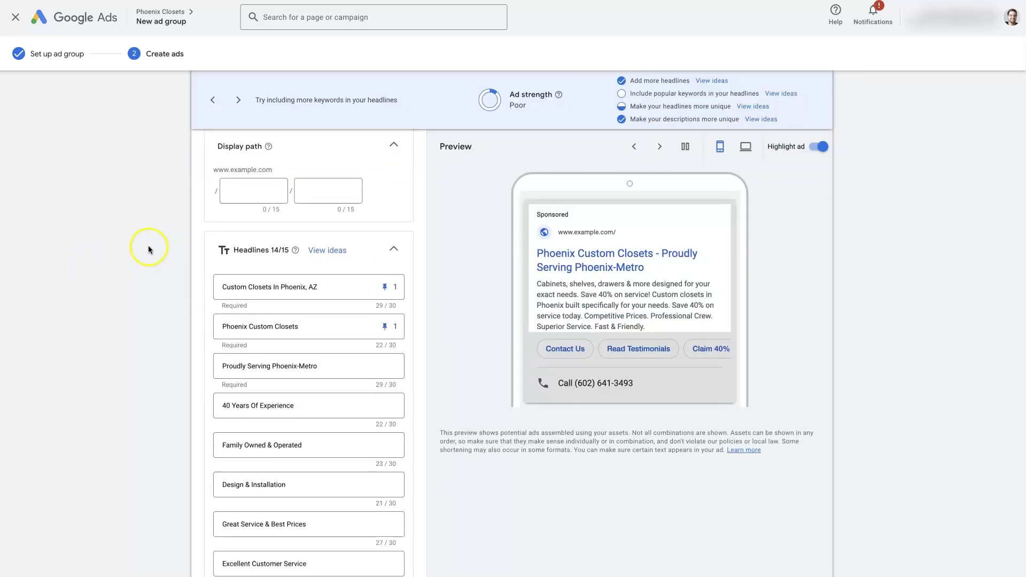
# Set the ad's display path to closet/contractor
pyautogui.click(251, 193)
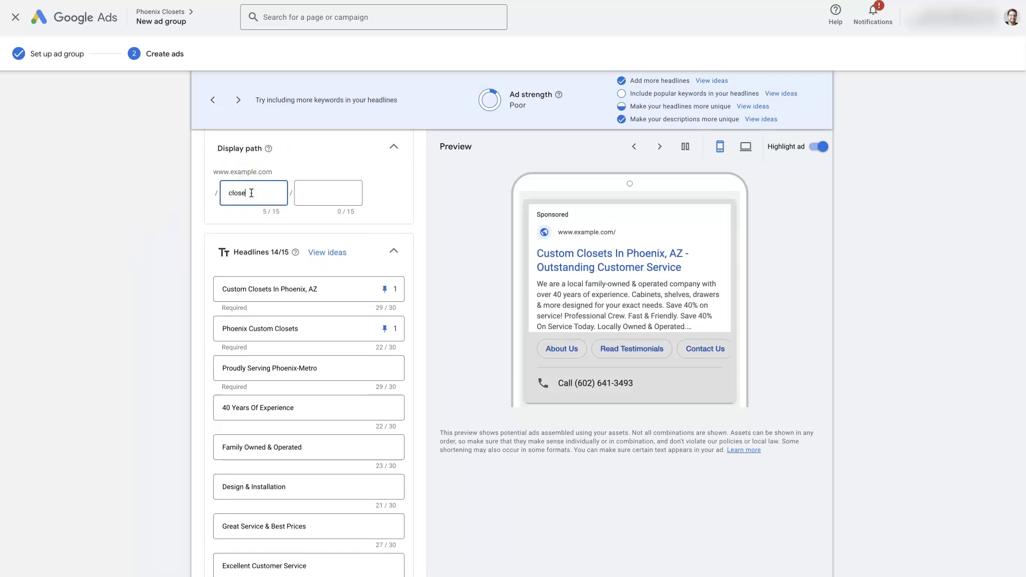
pyautogui.write('t')
pyautogui.press('Tab')
pyautogui.write('contractor')
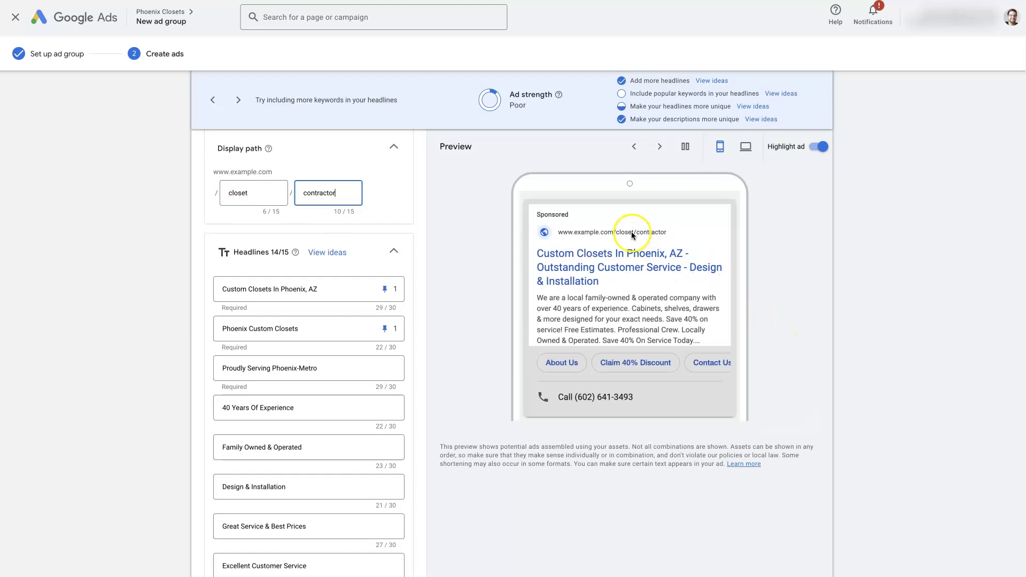
pyautogui.click(136, 261)
# Select the text of the first pinned headline and the Phoenix Custom Closets headline
pyautogui.scroll(-1, 155, 297)
pyautogui.scroll(-2, 326, 274)
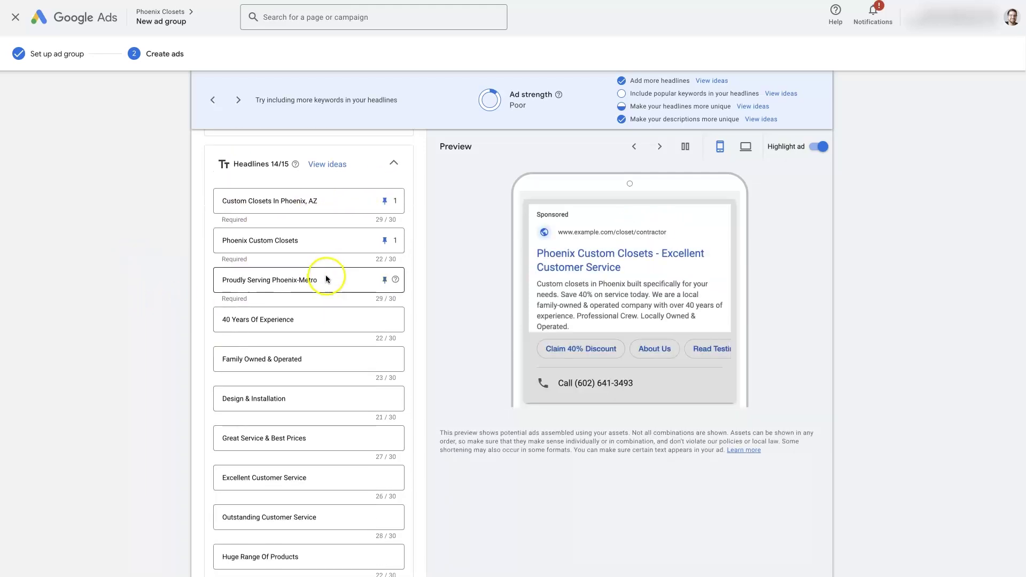
pyautogui.scroll(-4, 326, 280)
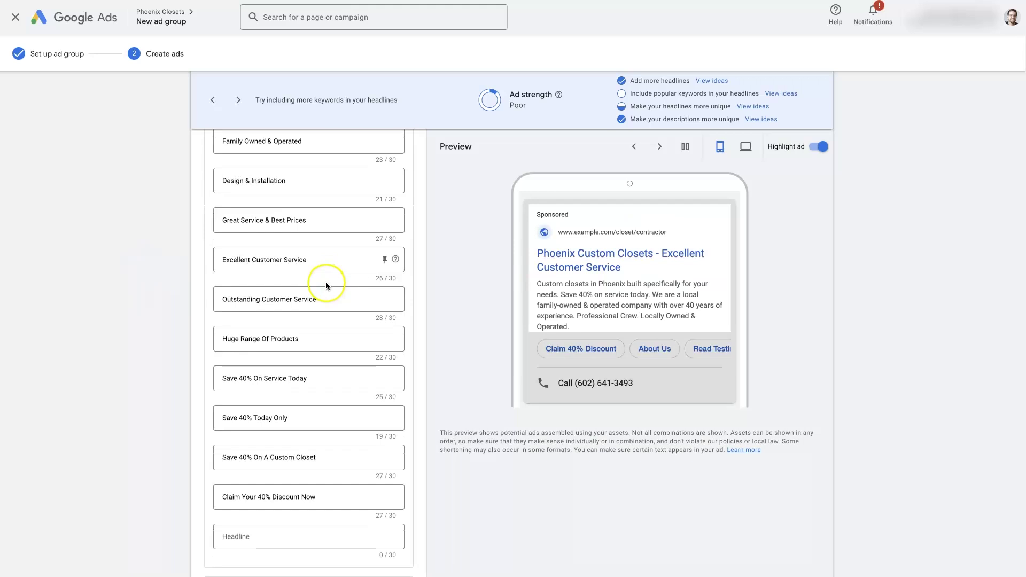
pyautogui.scroll(2, 307, 389)
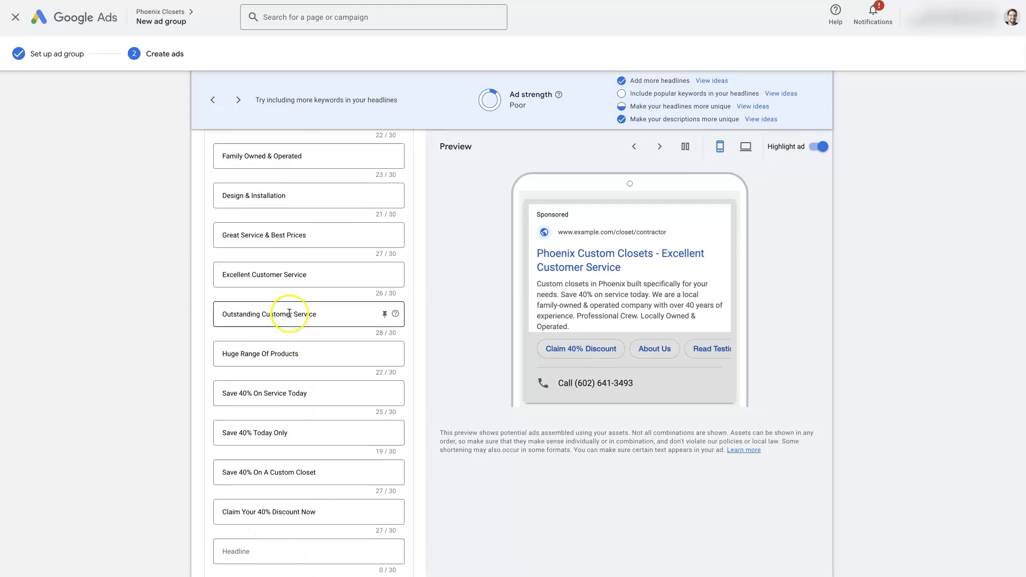
pyautogui.scroll(4, 291, 320)
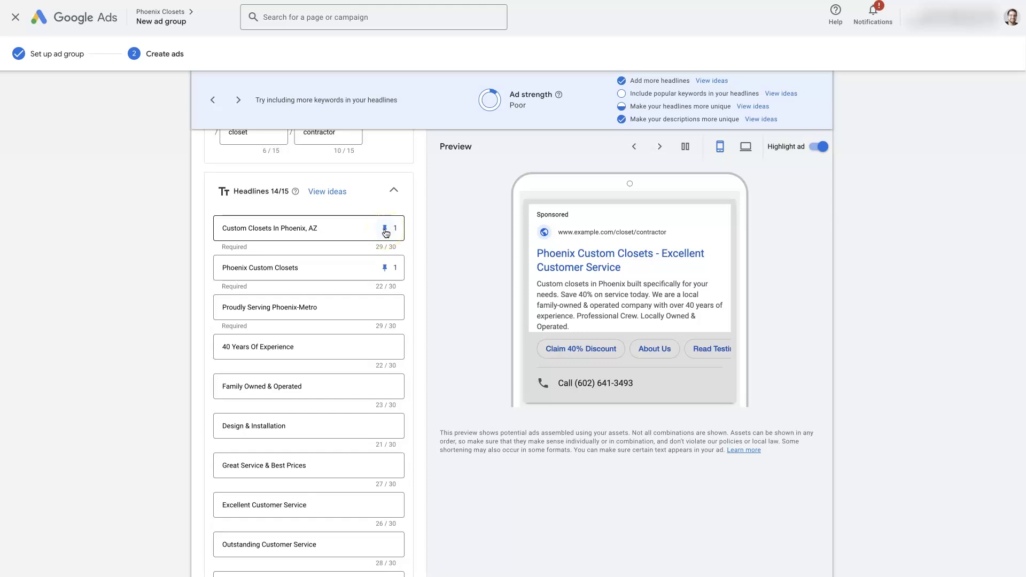
pyautogui.click(539, 256)
pyautogui.click(238, 229)
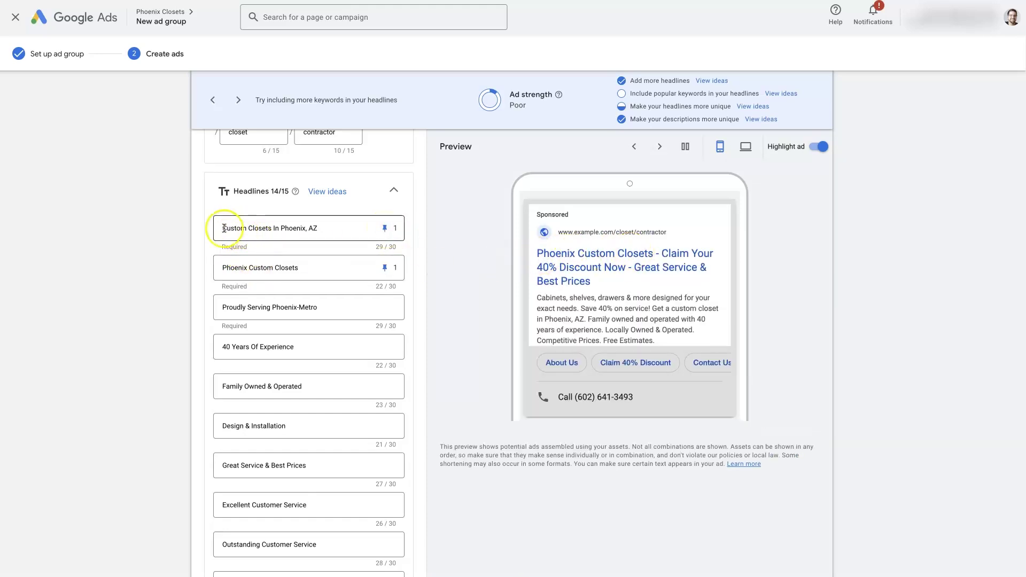
pyautogui.moveTo(224, 229); pyautogui.dragTo(320, 228)
pyautogui.moveTo(222, 268); pyautogui.dragTo(298, 268)
pyautogui.click(130, 249)
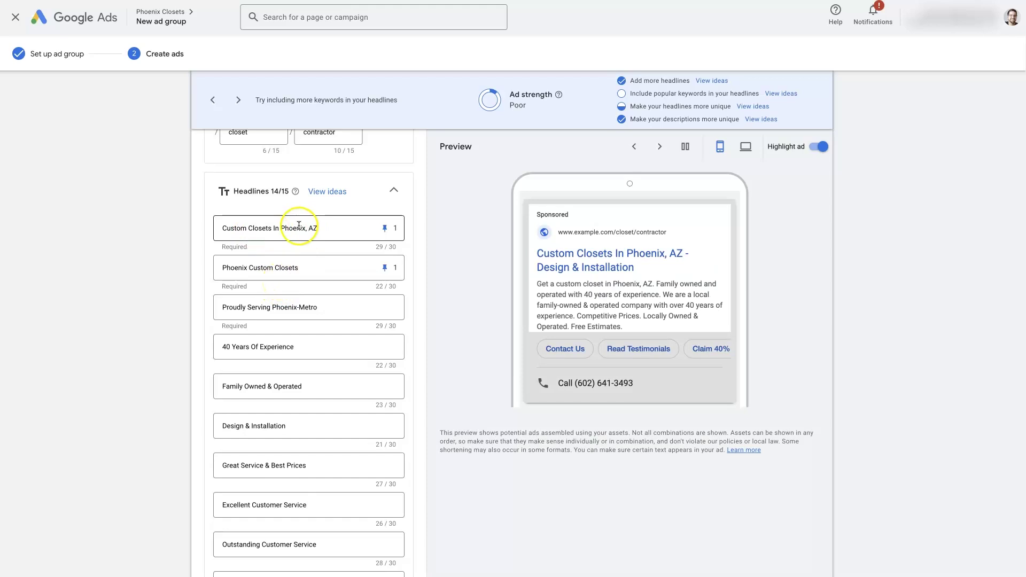
# Edit headline 2 to 'Phoenix Closet Company' and headline 1 to 'Closet Contractor In Phoenix'
pyautogui.doubleClick(253, 266)
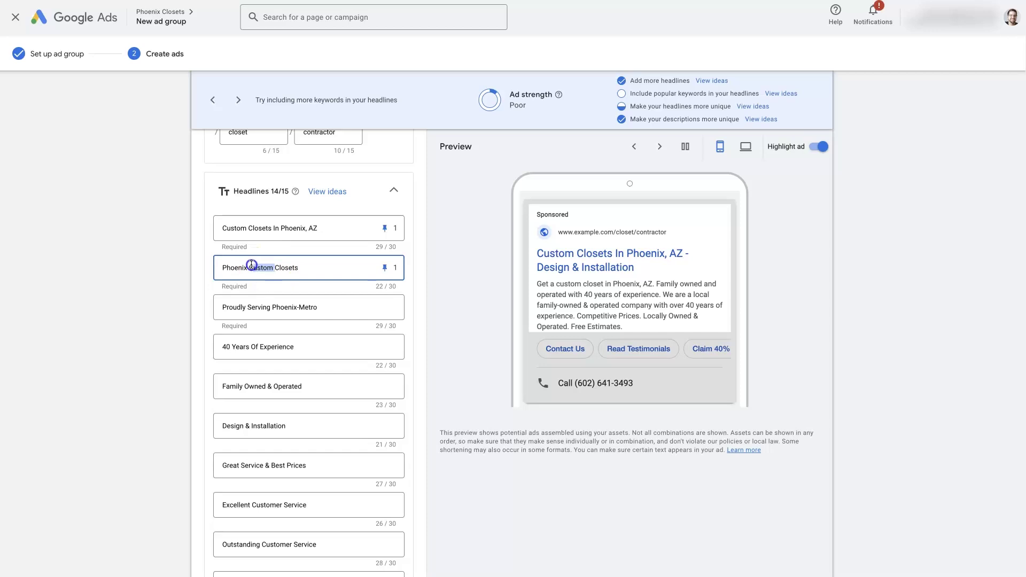
pyautogui.click(300, 266)
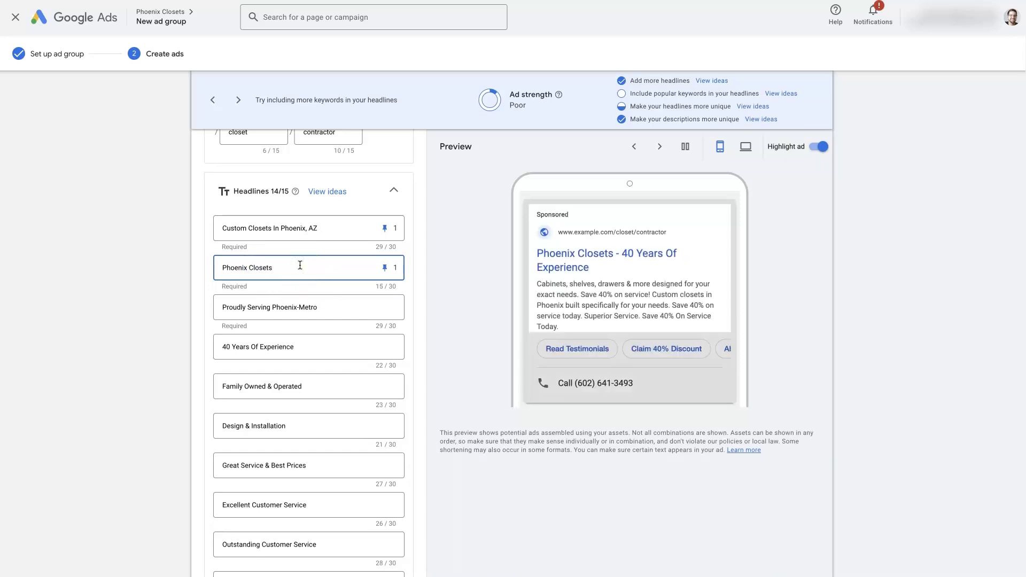
pyautogui.write('Company')
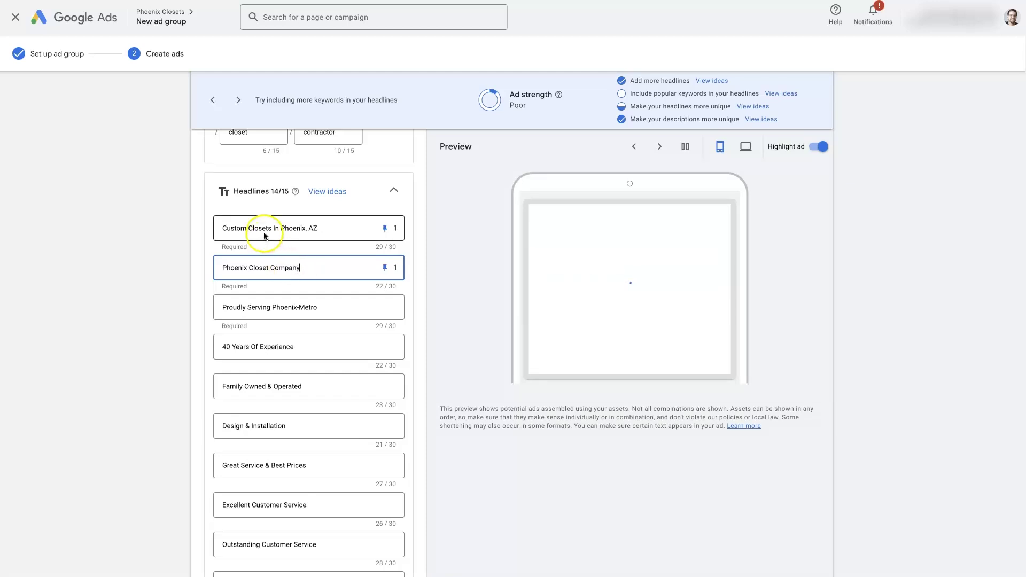
pyautogui.click(272, 228)
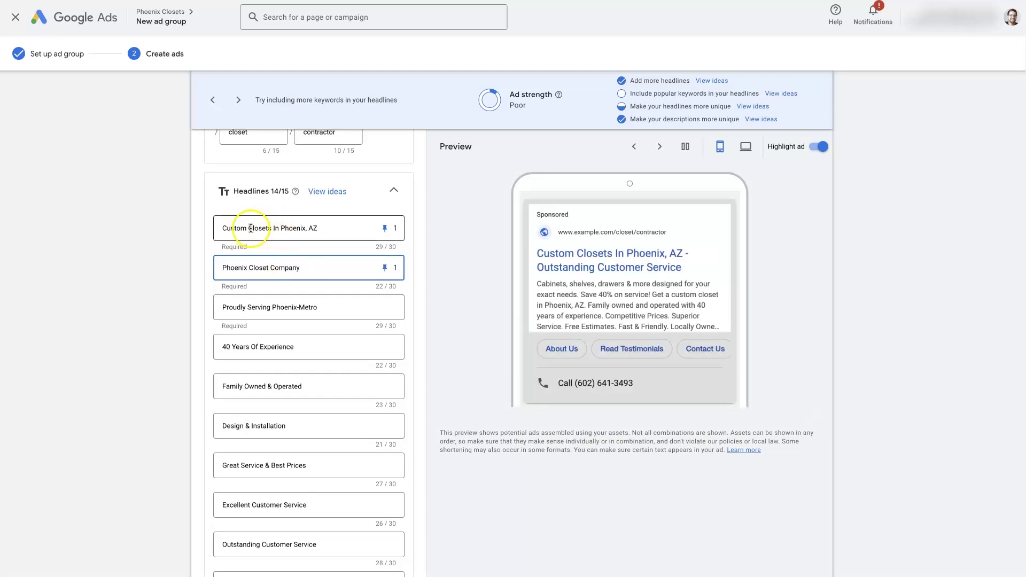
pyautogui.moveTo(248, 229); pyautogui.dragTo(166, 227)
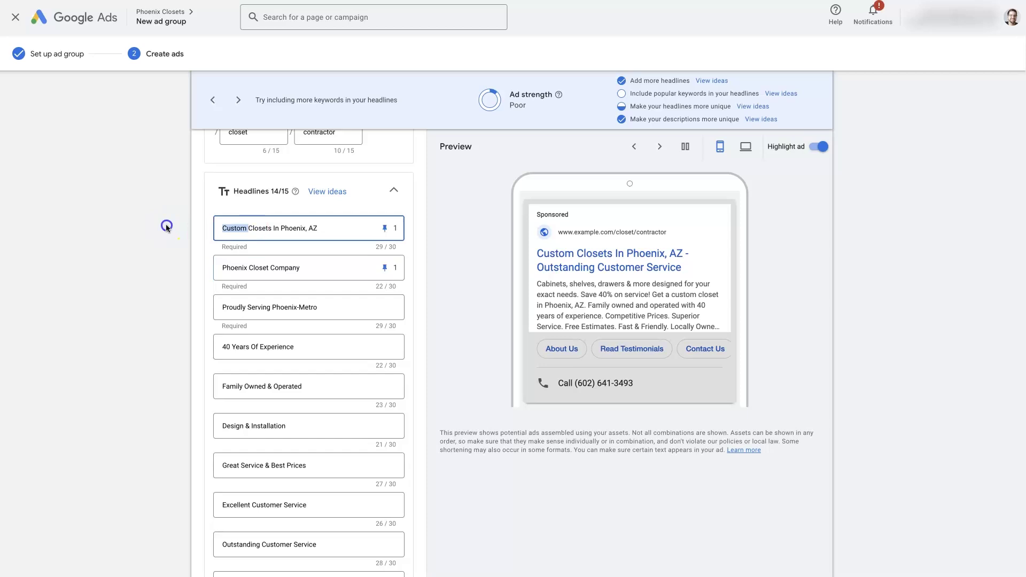
pyautogui.press('BackSpace')
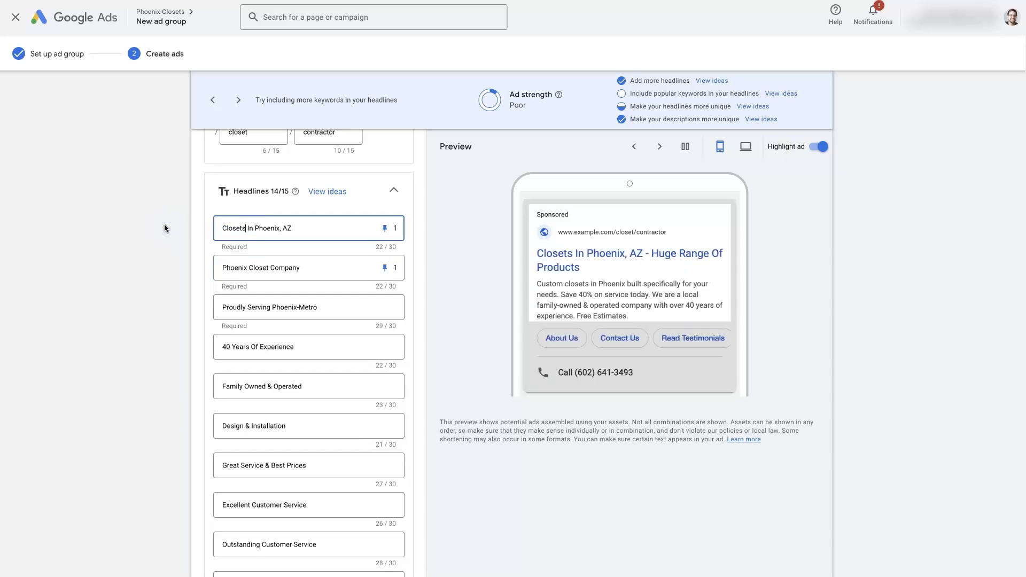
pyautogui.write('Contractor')
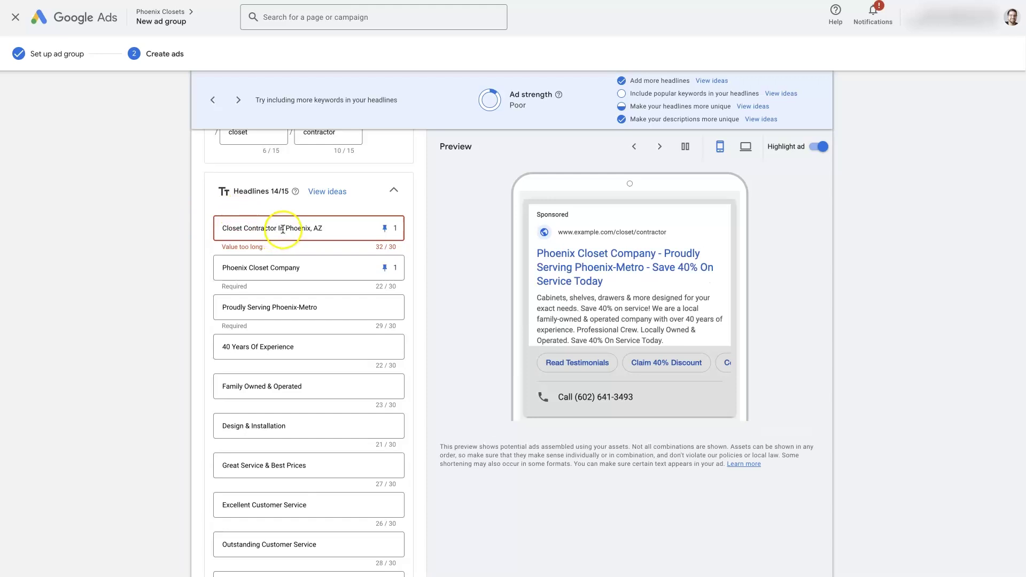
pyautogui.doubleClick(320, 229)
pyautogui.click(129, 250)
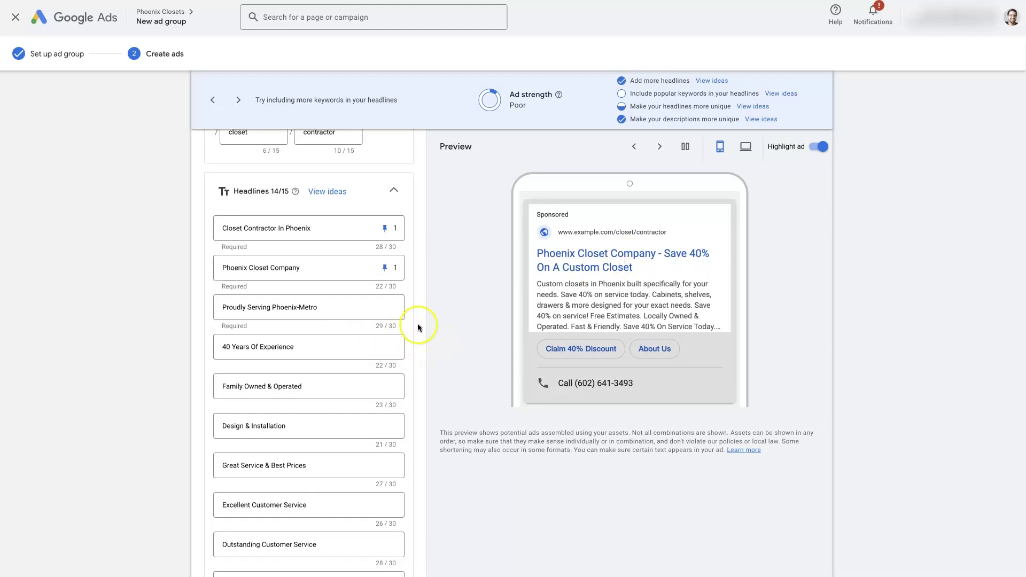
pyautogui.scroll(3, 418, 323)
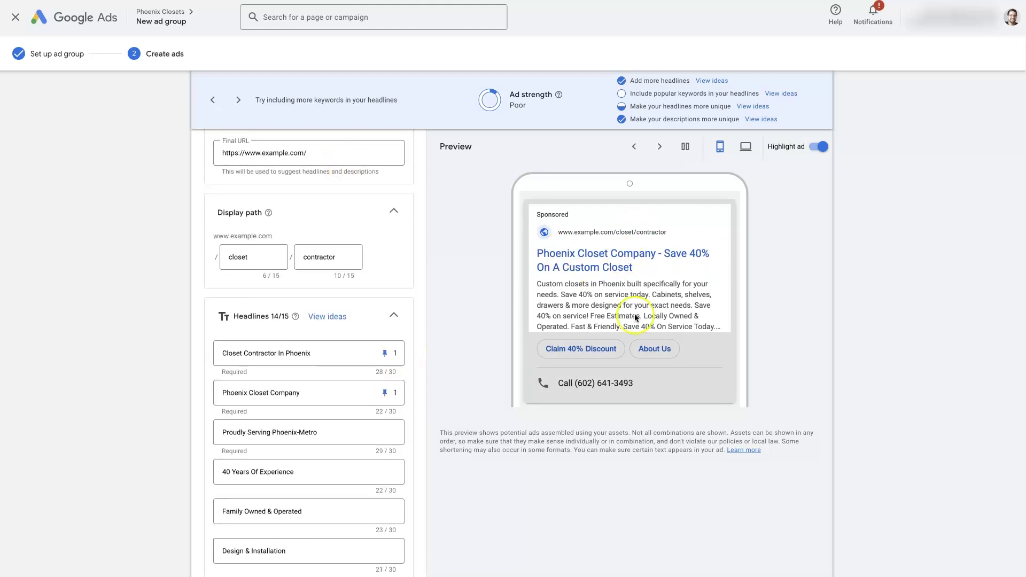
pyautogui.scroll(1, 320, 224)
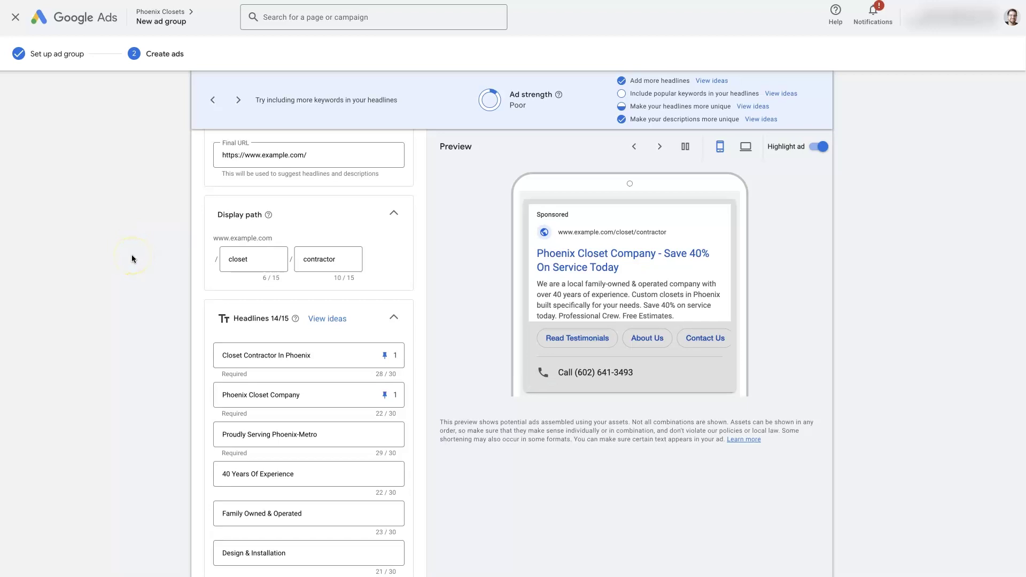
pyautogui.scroll(-3, 132, 258)
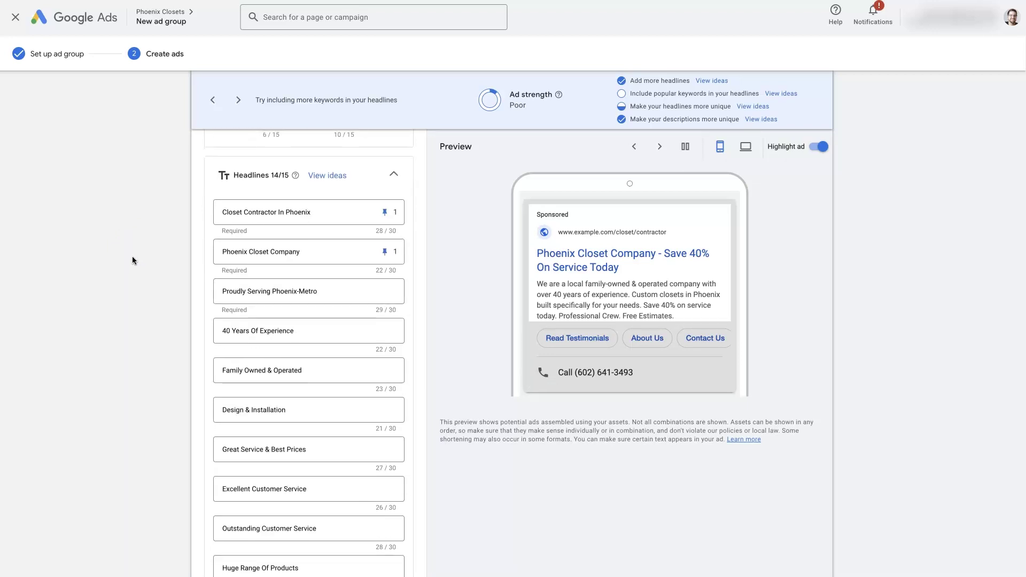
pyautogui.scroll(-1, 132, 255)
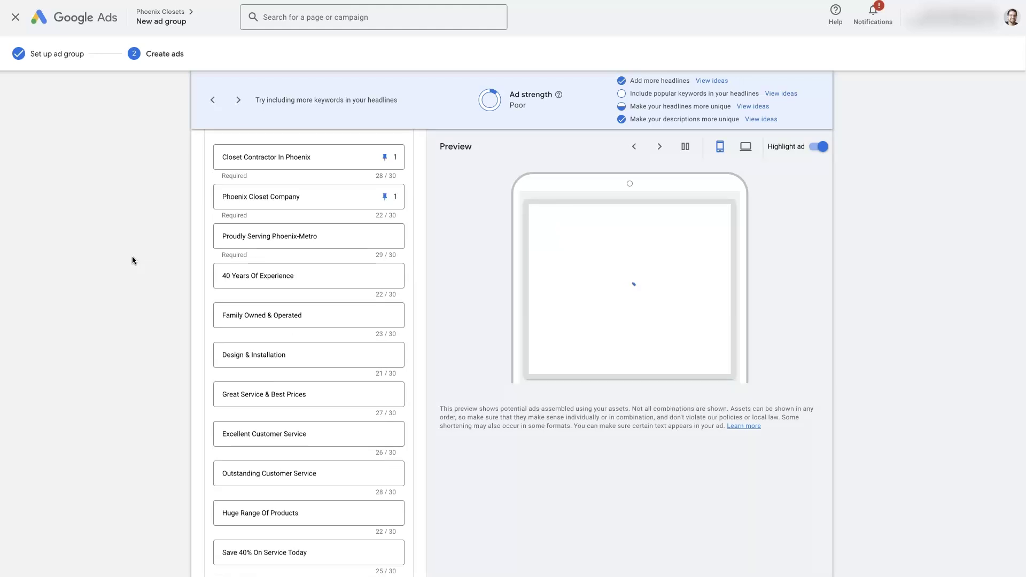
pyautogui.scroll(-1, 133, 256)
pyautogui.scroll(-3, 149, 262)
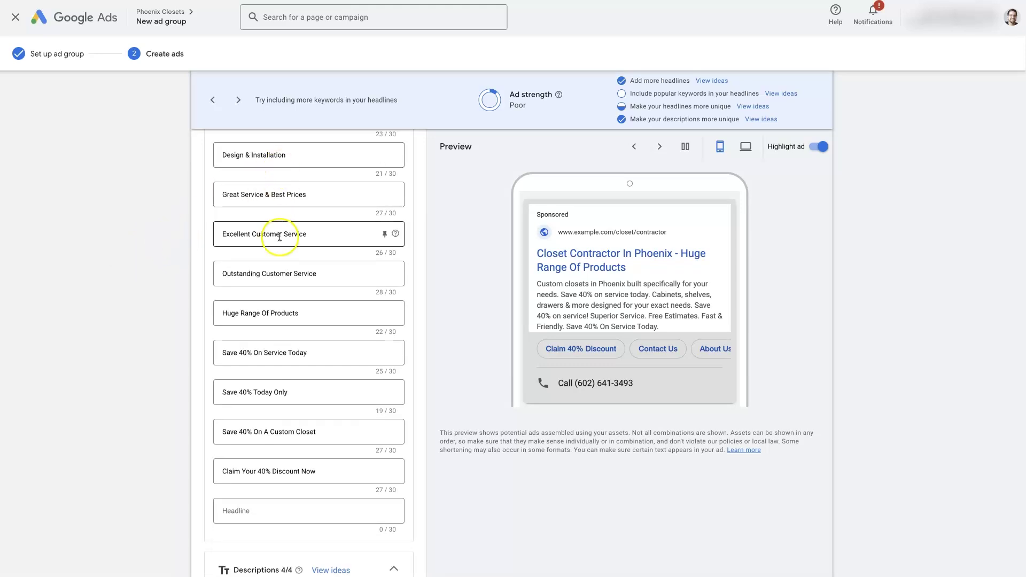
pyautogui.scroll(3, 293, 252)
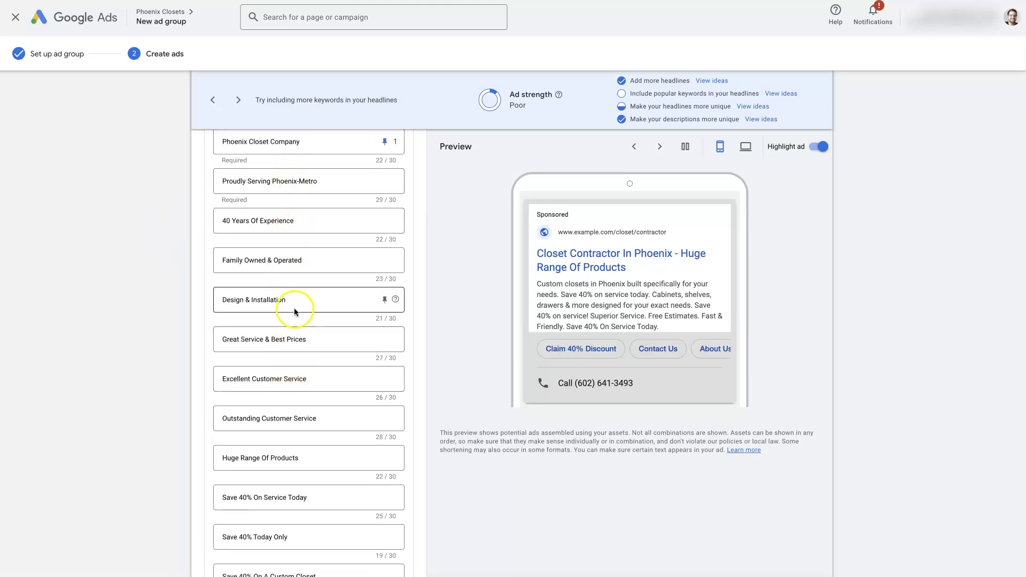
pyautogui.scroll(-2, 332, 457)
pyautogui.scroll(-5, 324, 455)
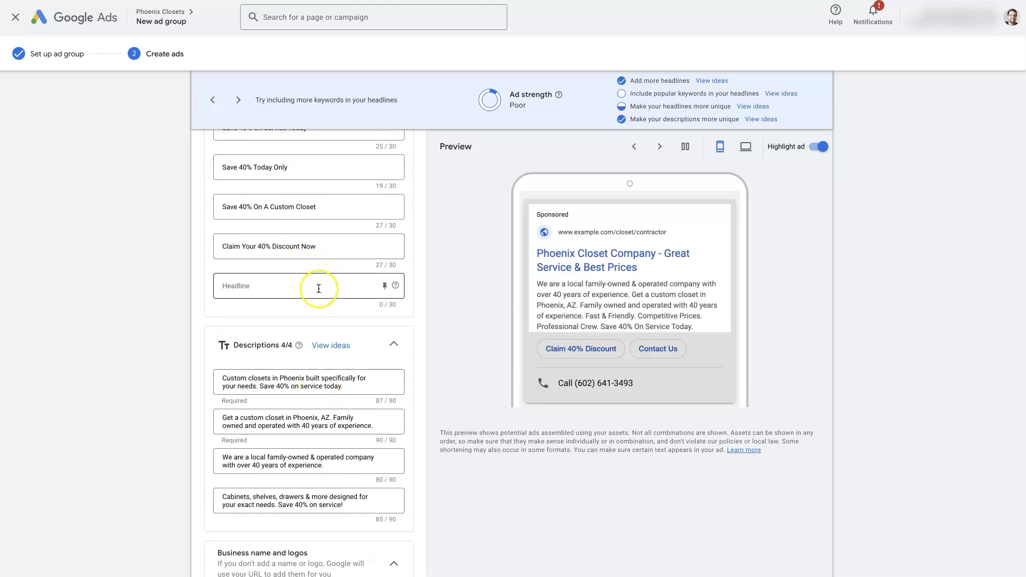
pyautogui.scroll(-1, 318, 289)
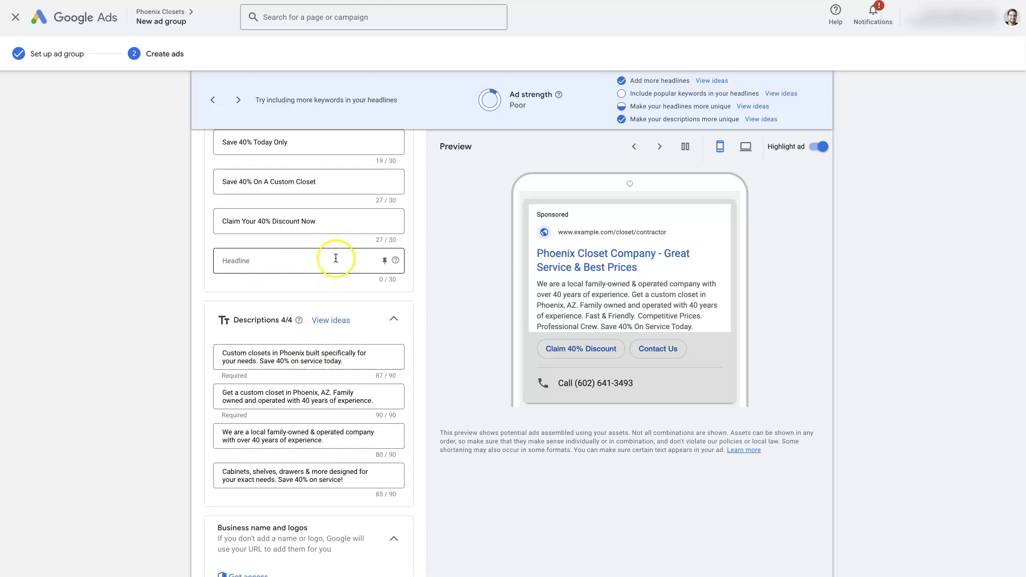
pyautogui.scroll(-1, 316, 275)
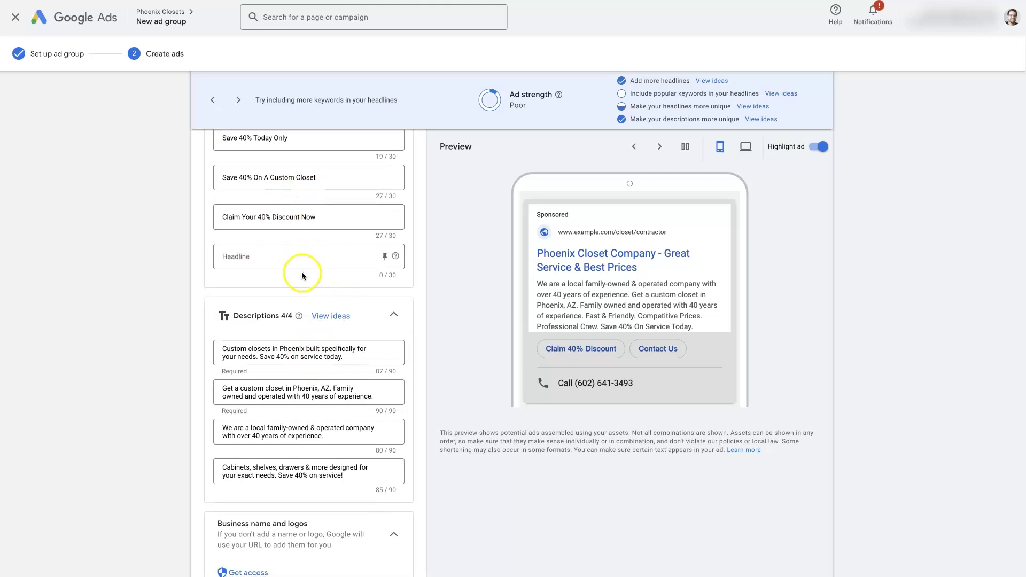
pyautogui.scroll(-1, 304, 278)
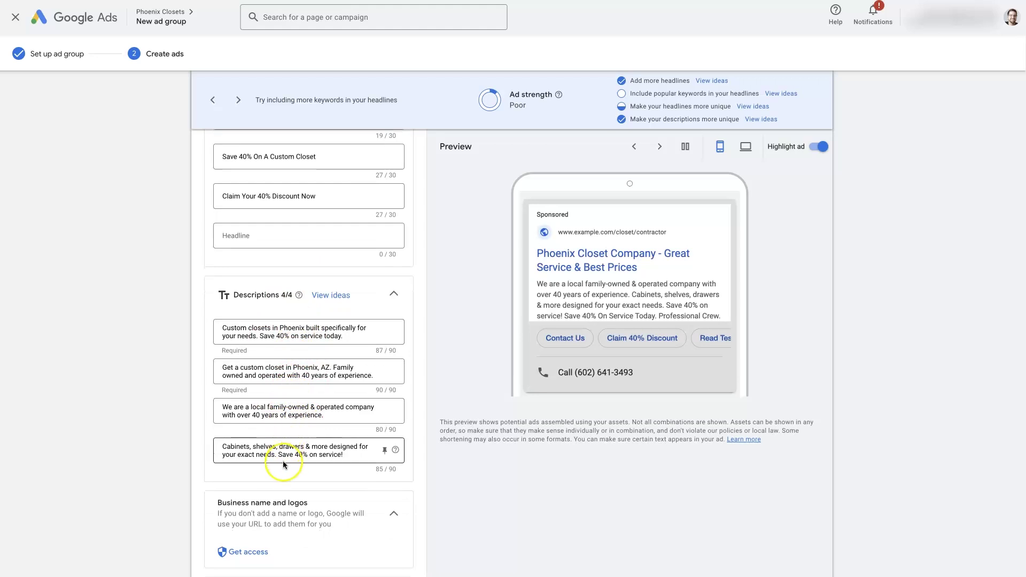
pyautogui.click(384, 332)
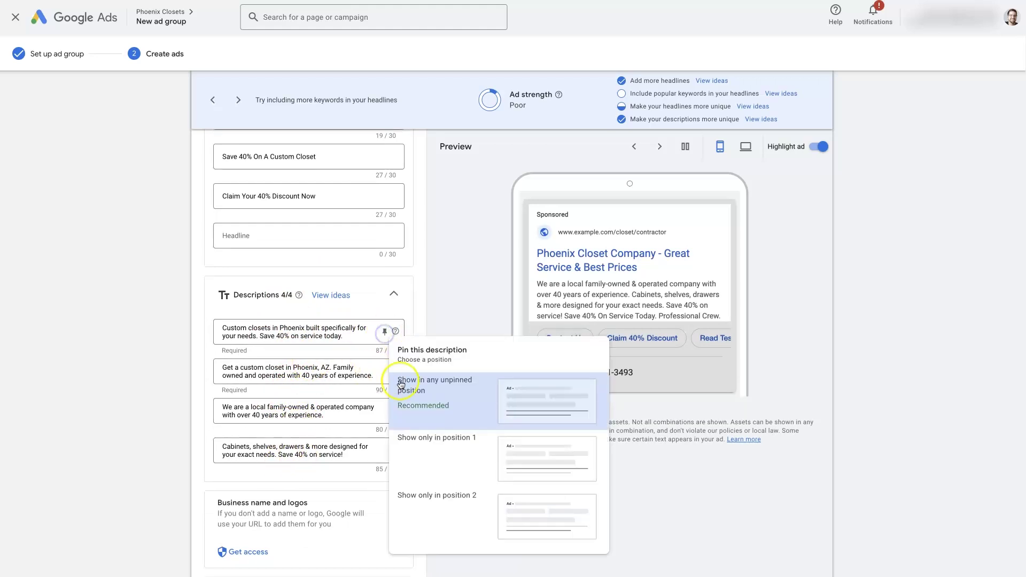
pyautogui.click(114, 333)
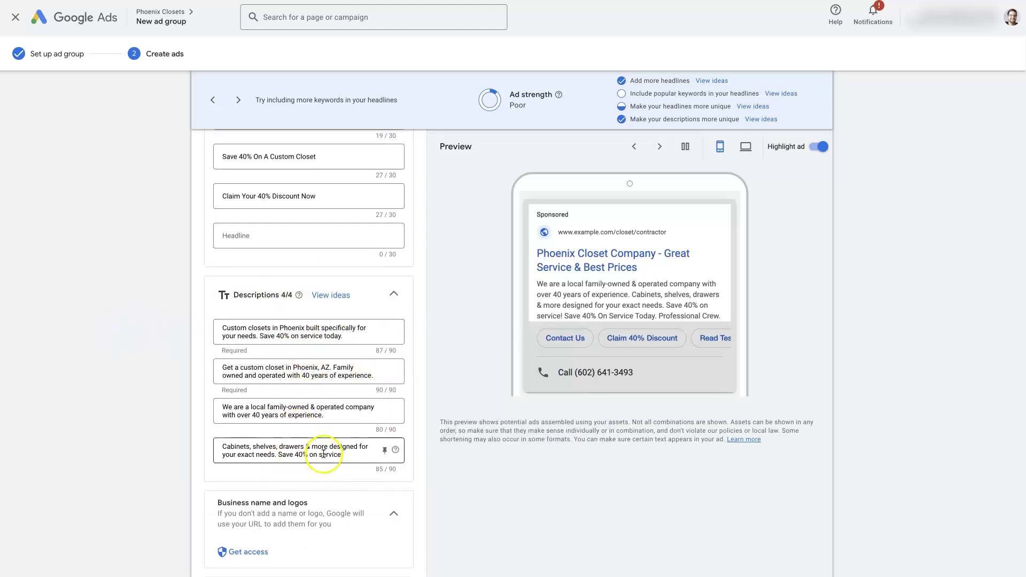
pyautogui.scroll(-3, 281, 427)
pyautogui.scroll(-3, 358, 425)
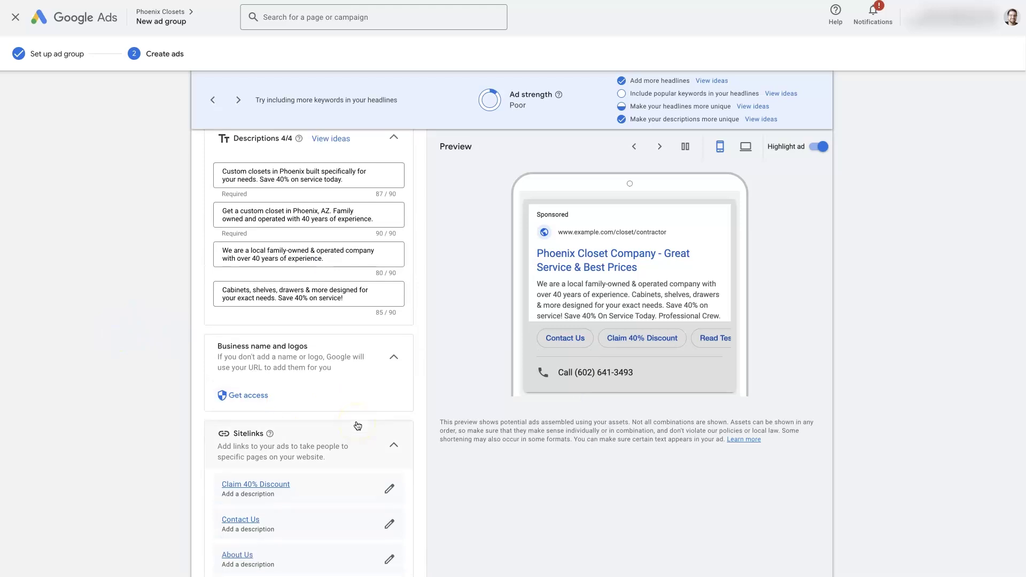
pyautogui.scroll(-1, 354, 342)
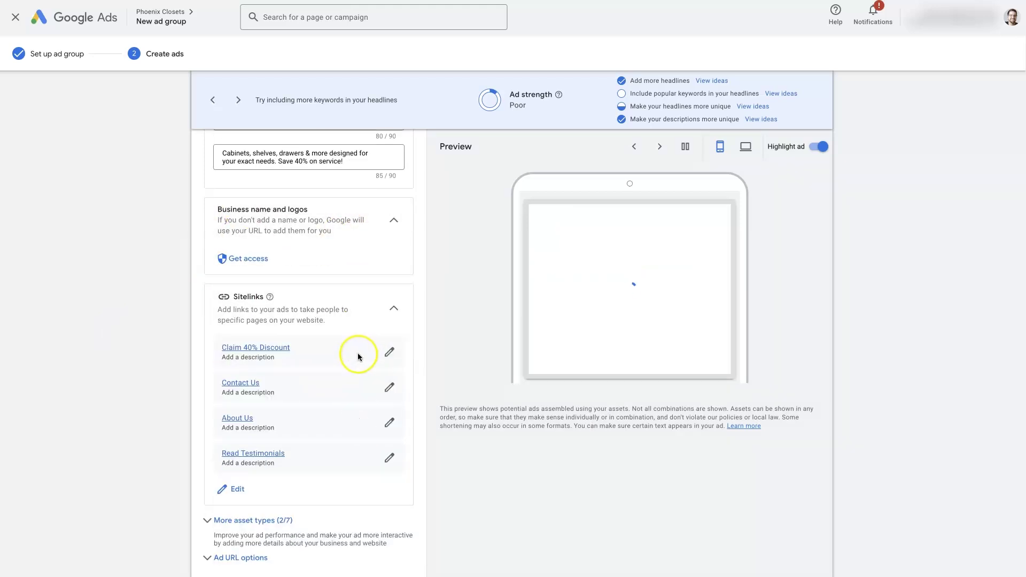
pyautogui.scroll(-1, 289, 471)
pyautogui.scroll(-1, 297, 327)
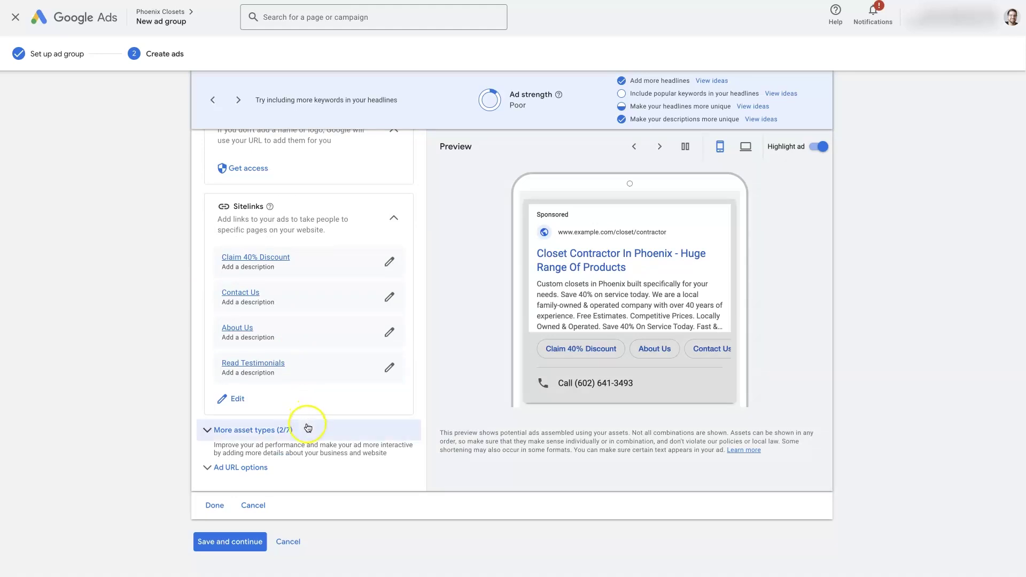
pyautogui.scroll(-1, 310, 489)
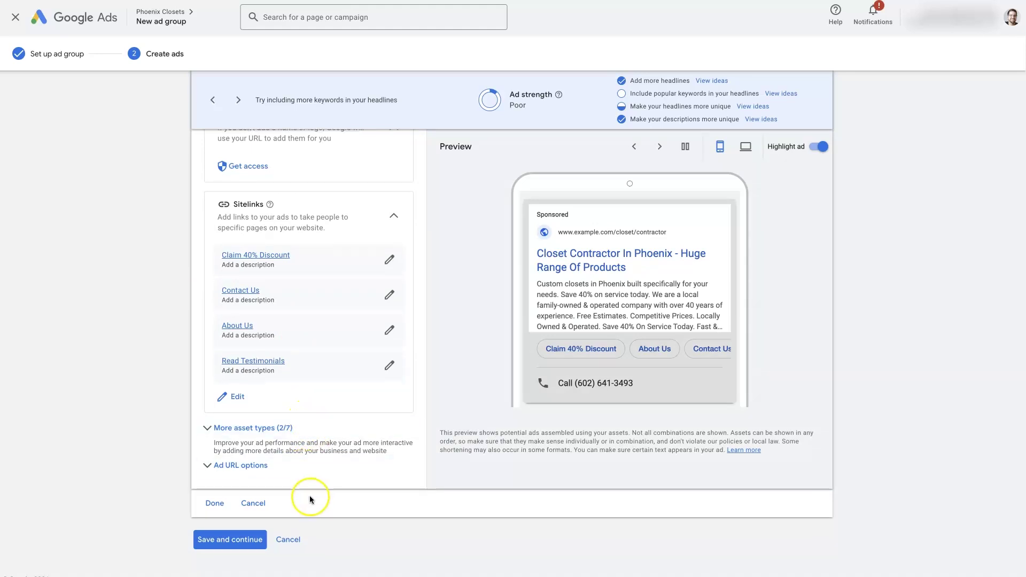
# Save the responsive search ad and return to the Create ads summary
pyautogui.click(233, 543)
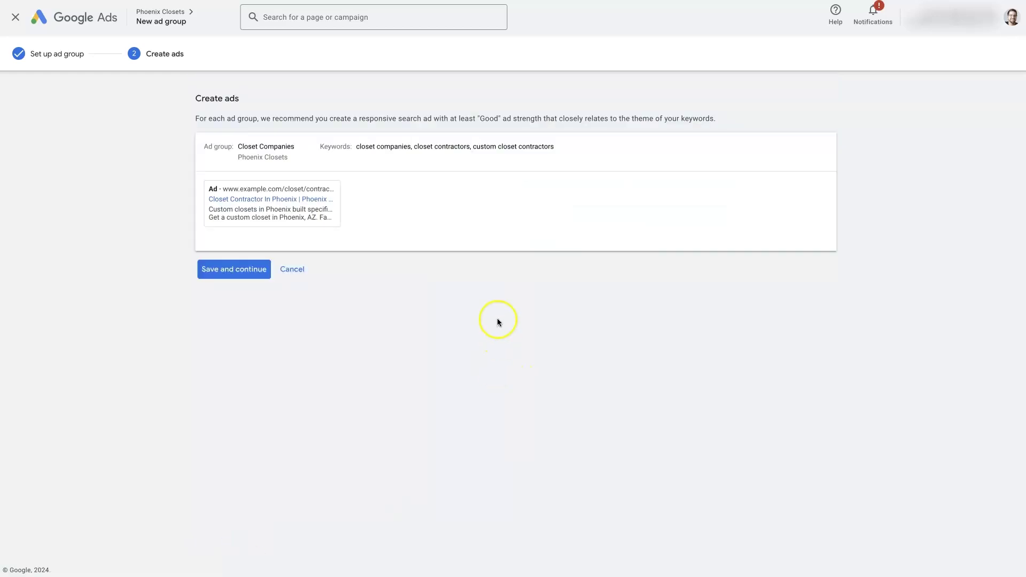
pyautogui.moveTo(315, 211)
# Finish the Closet Companies ad group, open it, and list its ads showing the pending one
pyautogui.click(230, 274)
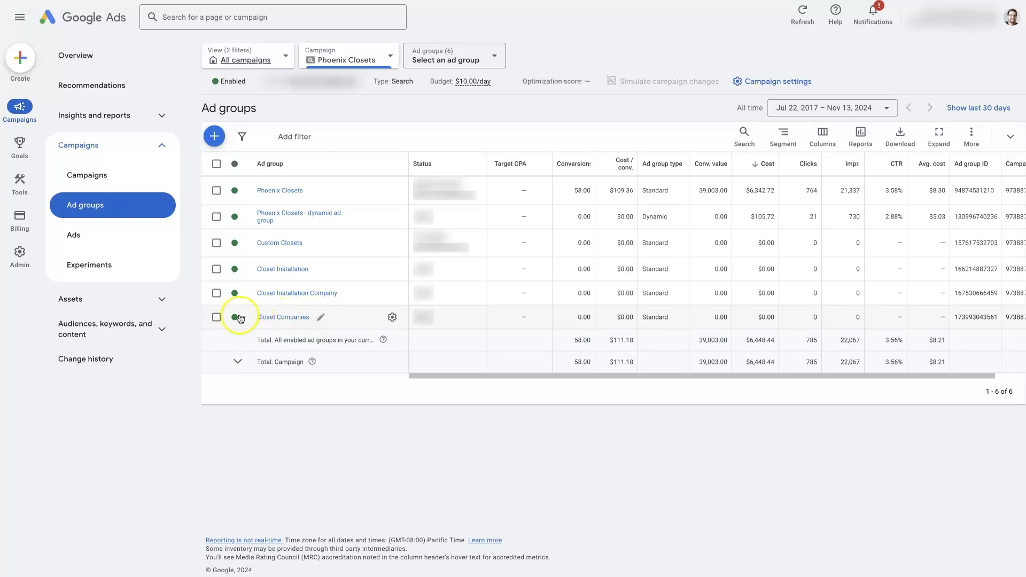
pyautogui.click(276, 318)
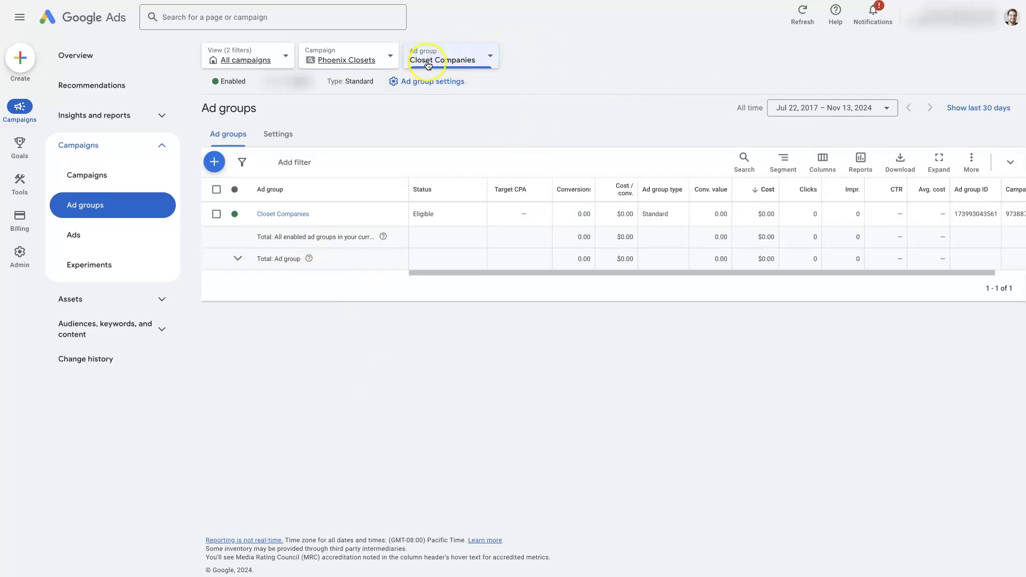
pyautogui.click(91, 244)
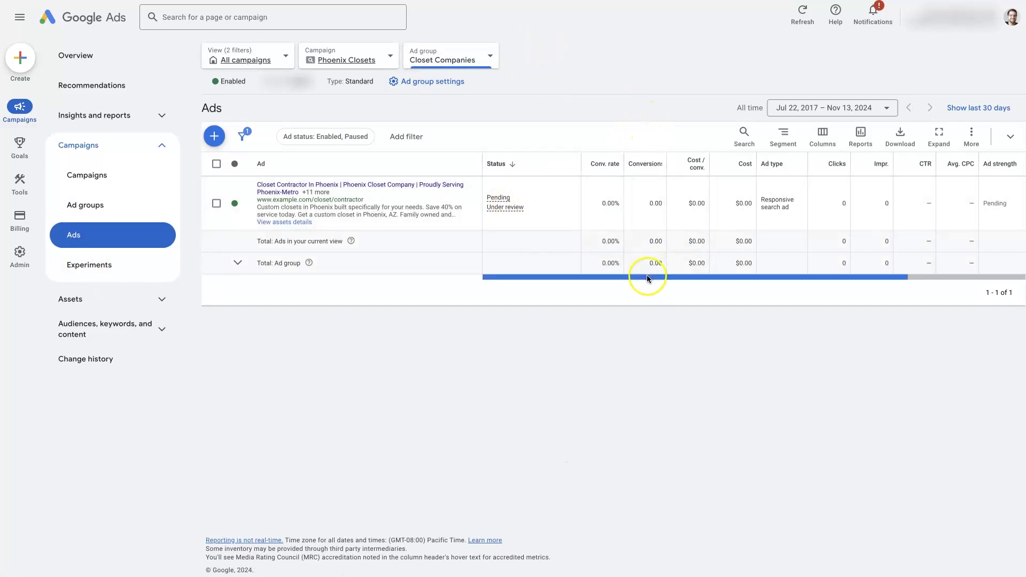
# Open the new ad in the editor and scroll through it to check its Good strength
pyautogui.click(477, 202)
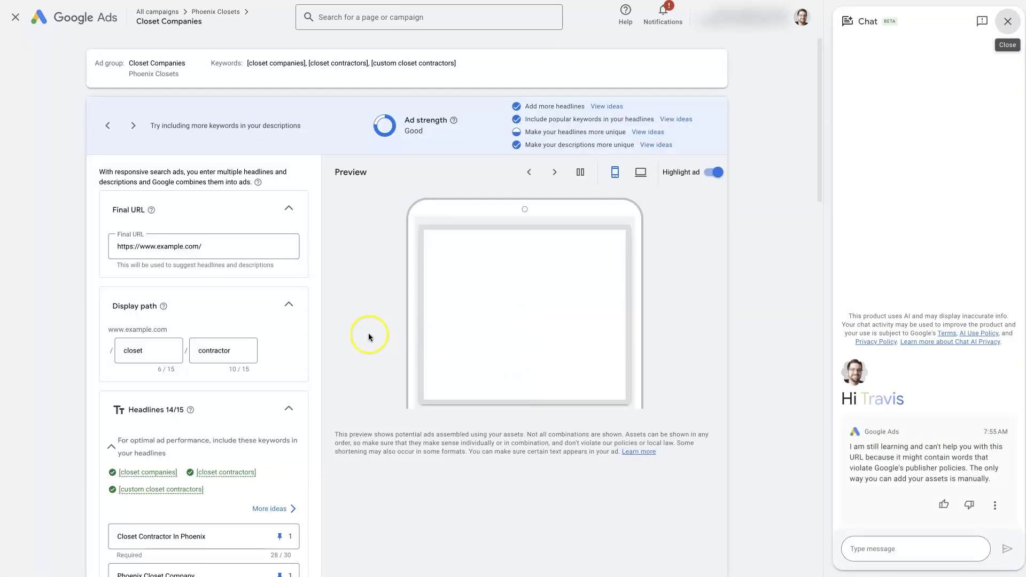
pyautogui.scroll(-8, 335, 271)
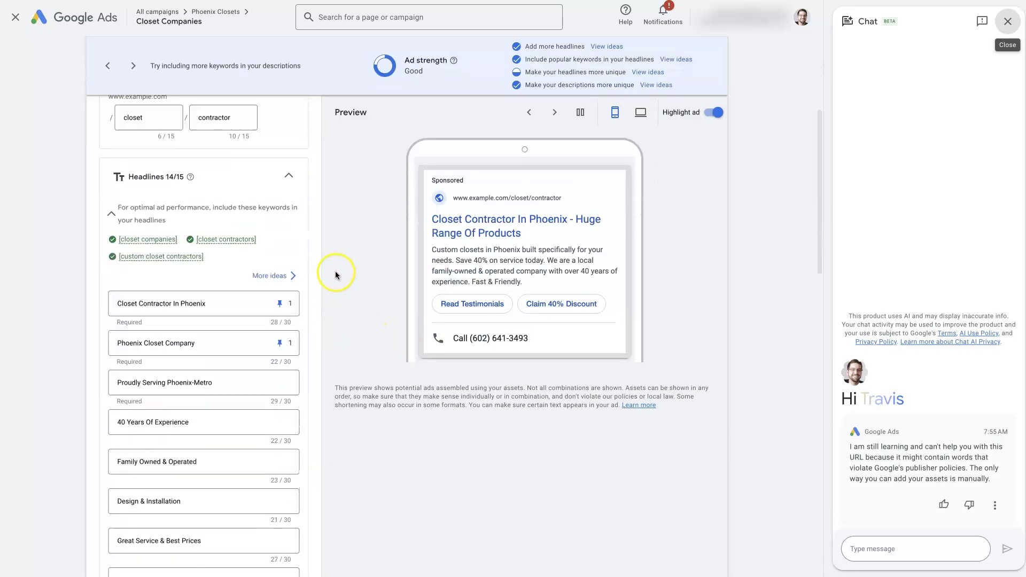
pyautogui.scroll(-10, 335, 271)
pyautogui.scroll(-3, 336, 271)
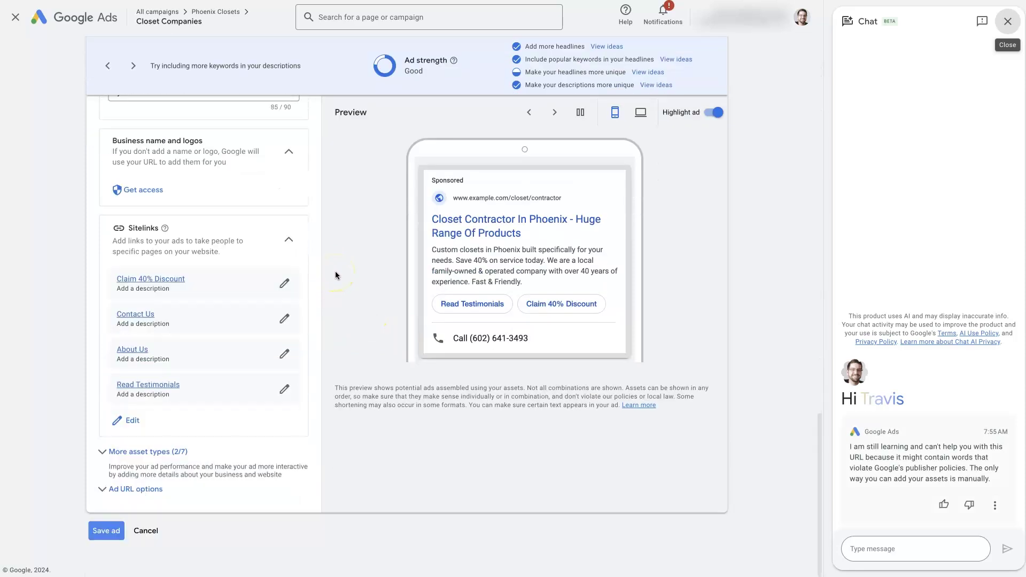
pyautogui.scroll(2, 334, 275)
pyautogui.scroll(10, 332, 279)
pyautogui.scroll(-5, 332, 220)
pyautogui.scroll(1, 300, 284)
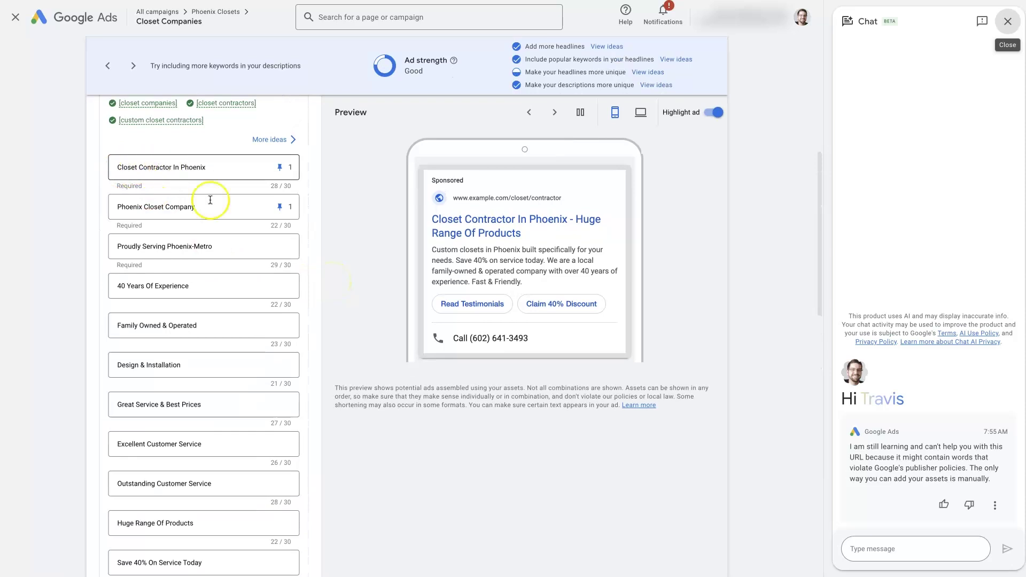
pyautogui.scroll(2, 342, 348)
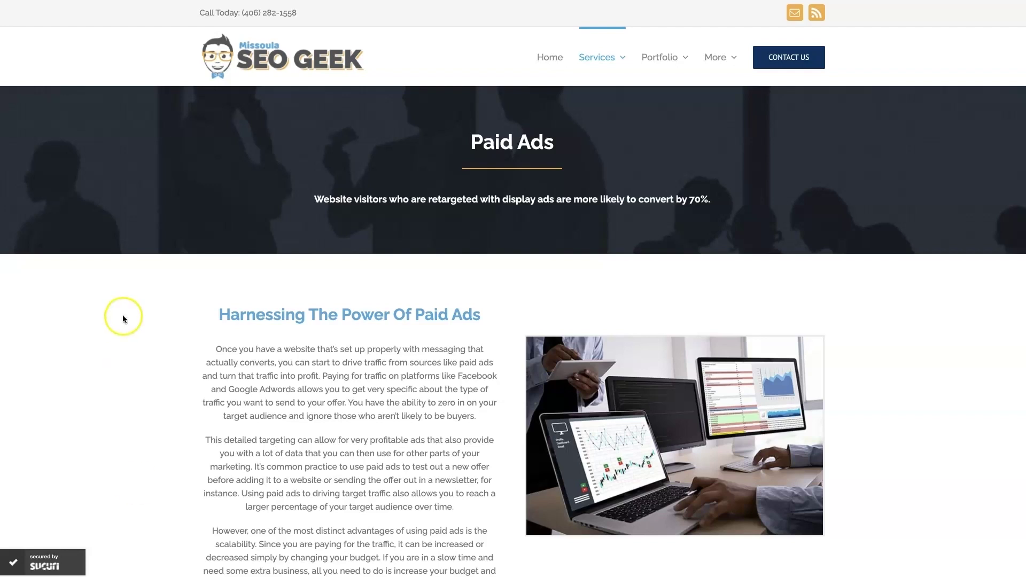
pyautogui.click(929, 362)
pyautogui.scroll(-15, 909, 395)
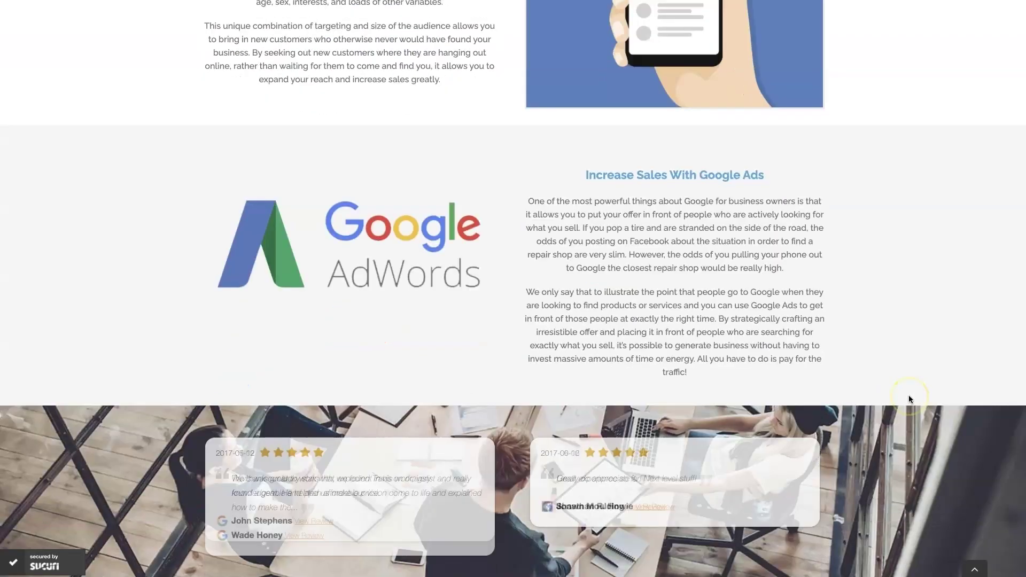
pyautogui.scroll(-2, 910, 399)
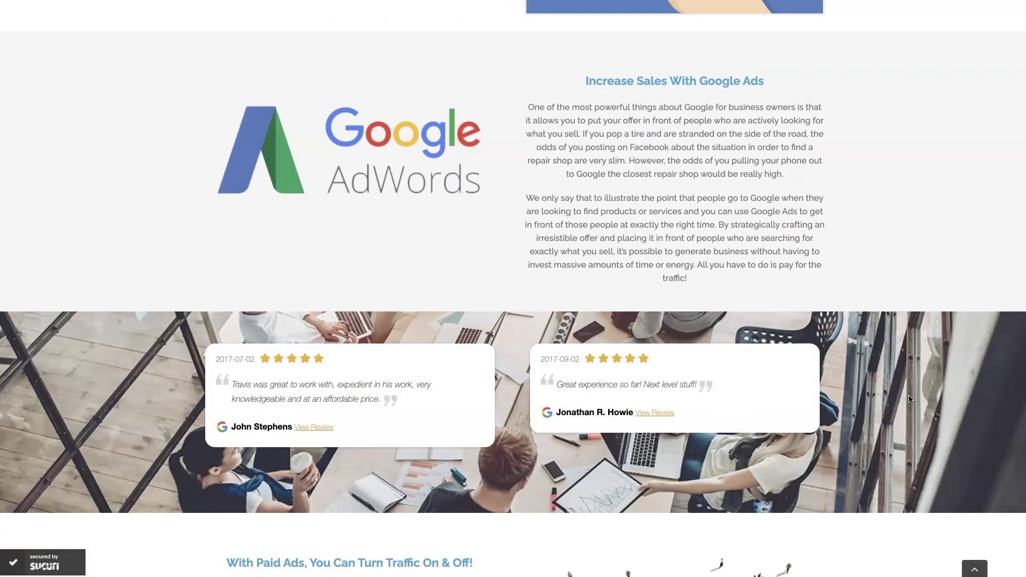
pyautogui.scroll(1, 910, 398)
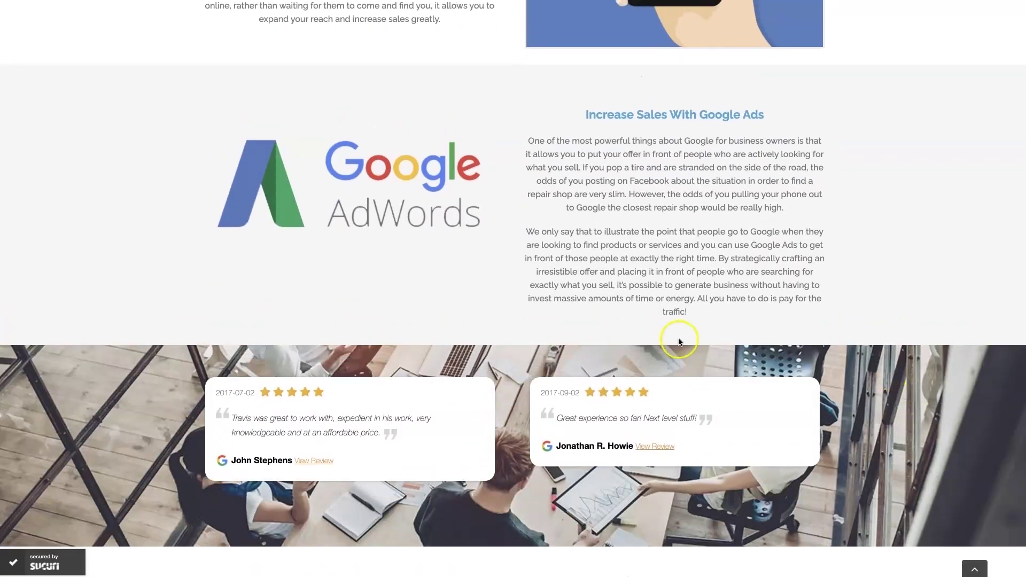